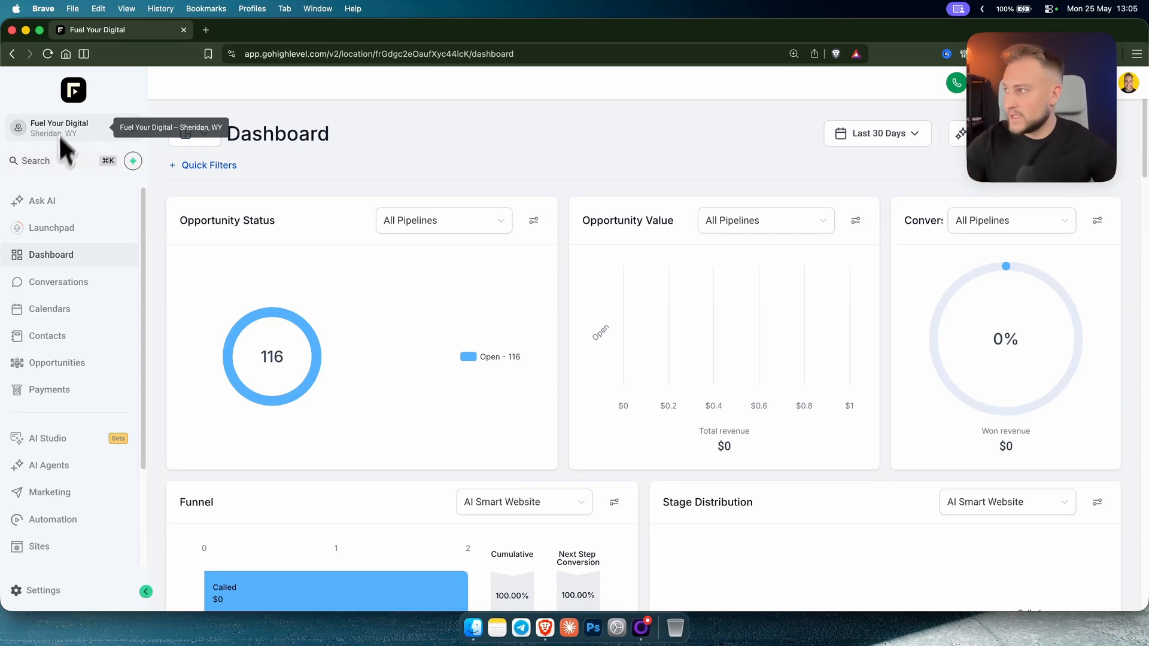
- Open the sub-account's Integrations settings and look through the available app integrations
scroll(72, 448, "down", 3)
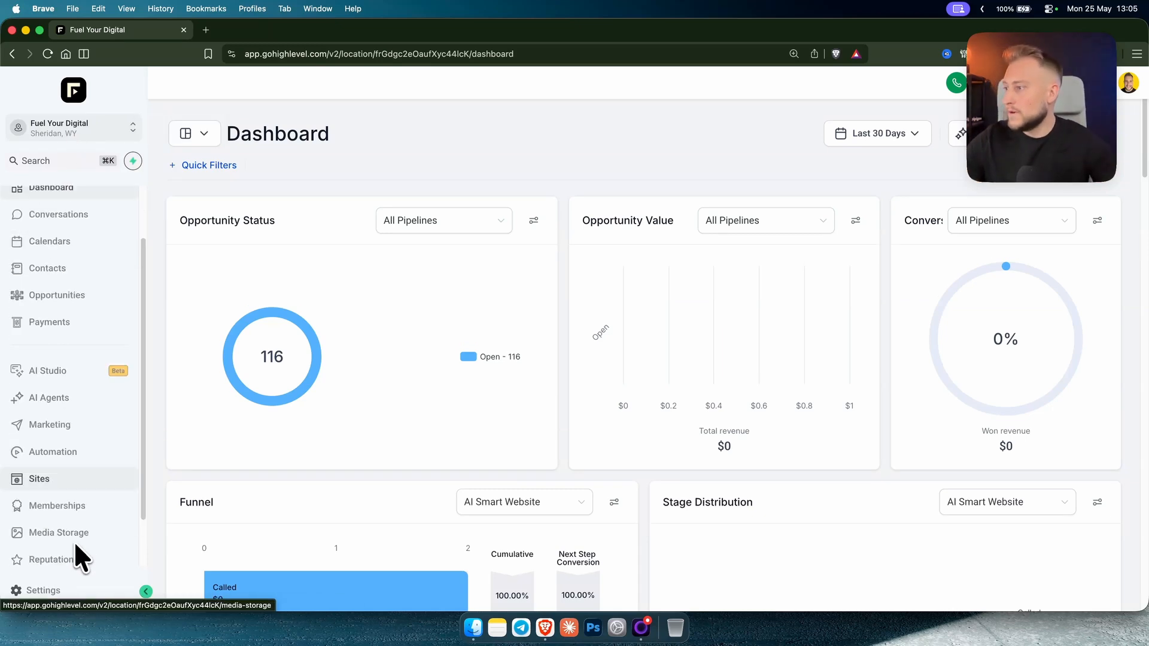
left_click(62, 593)
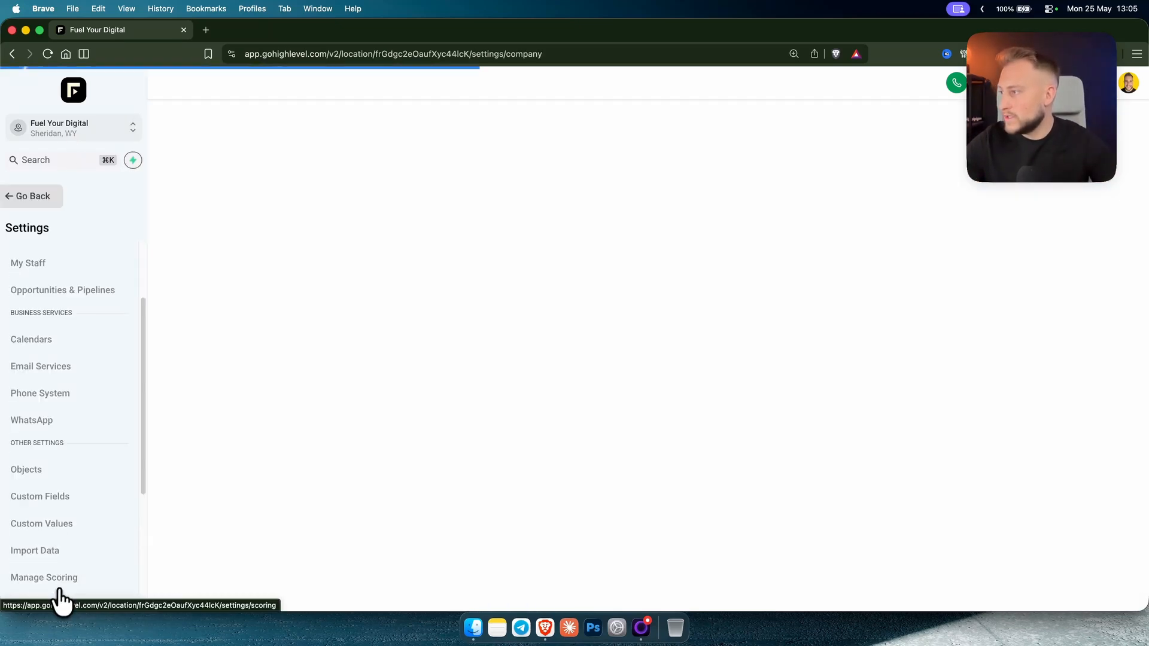
left_click(45, 506)
scroll(41, 505, "down", 3)
left_click(59, 470)
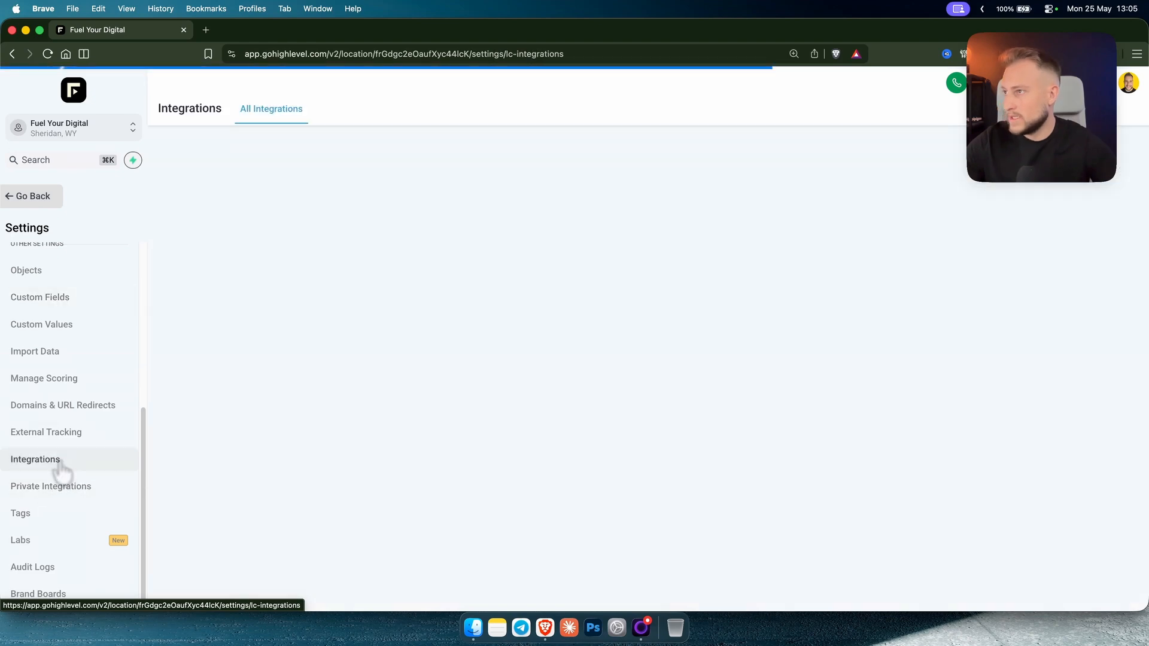
scroll(658, 305, "down", 5)
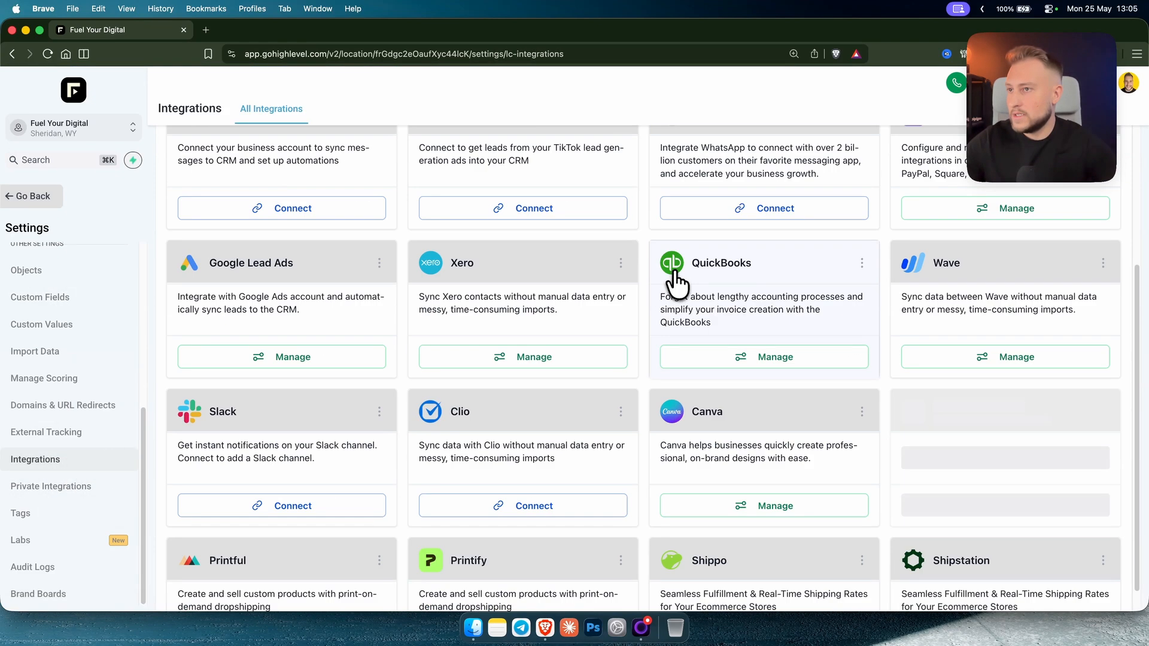
scroll(675, 281, "up", 4)
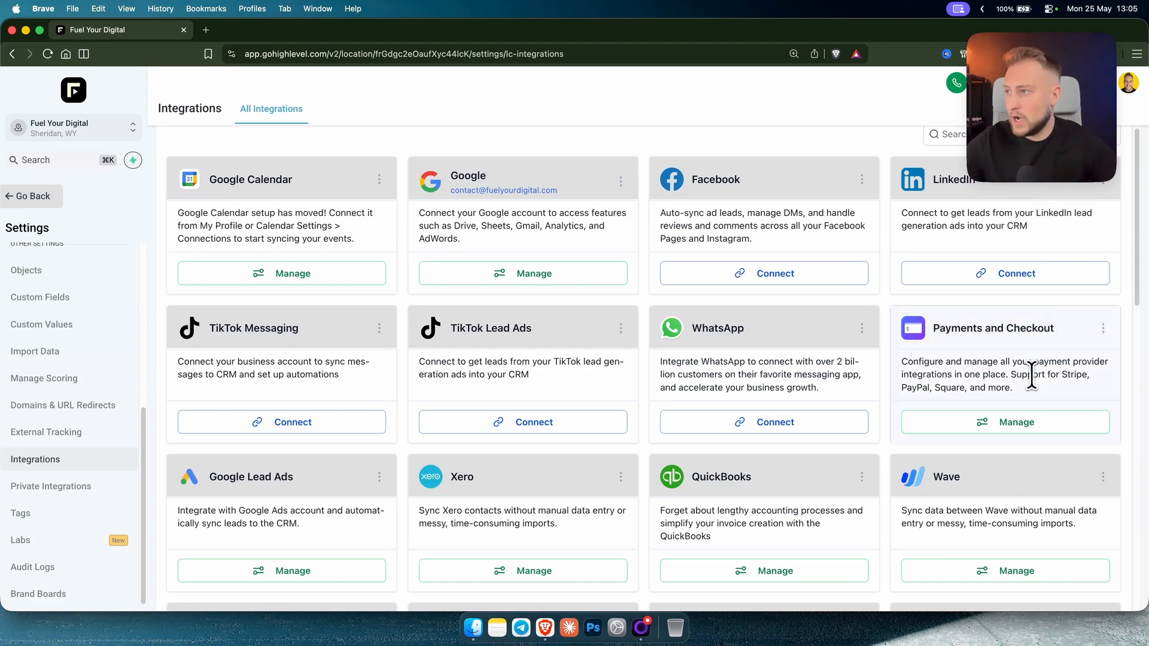
scroll(1036, 381, "down", 15)
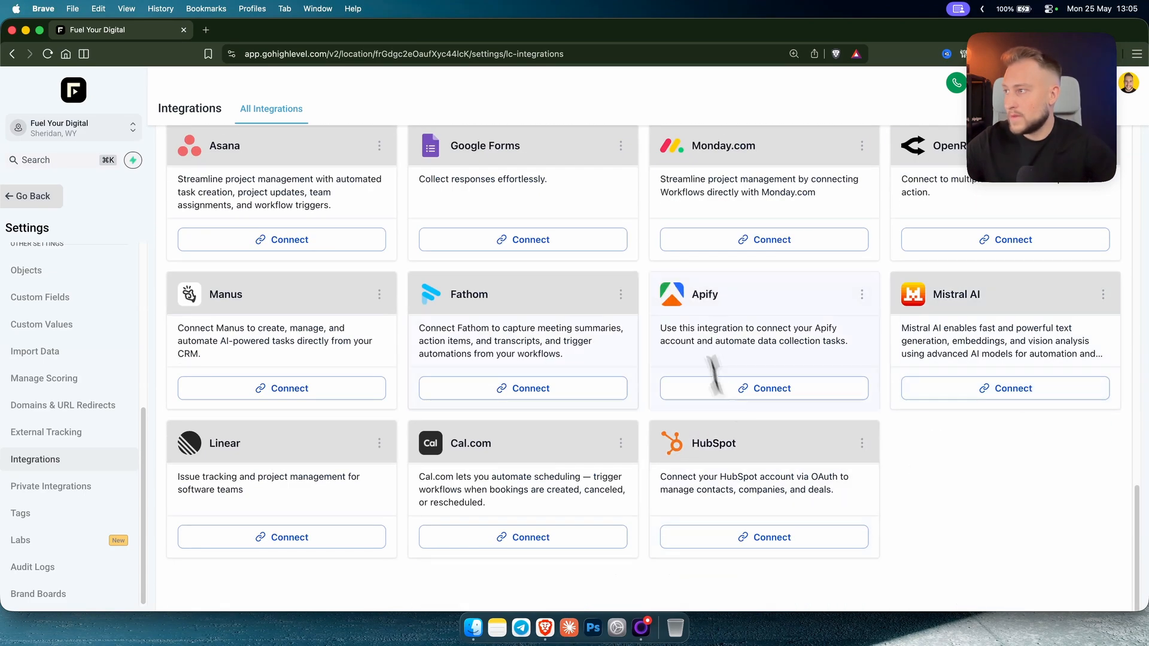
scroll(688, 443, "up", 15)
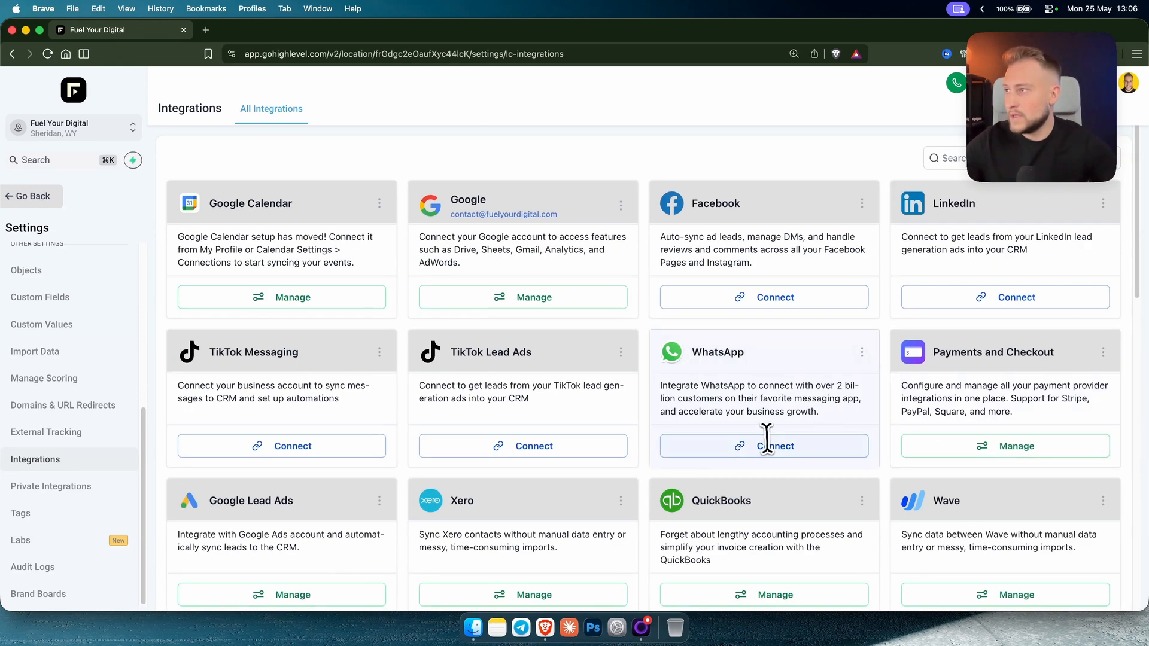
- Open the payment integrations page in Payments and review the providers that can be connected, from Stripe to Mercado Pago
left_click(35, 199)
left_click(57, 425)
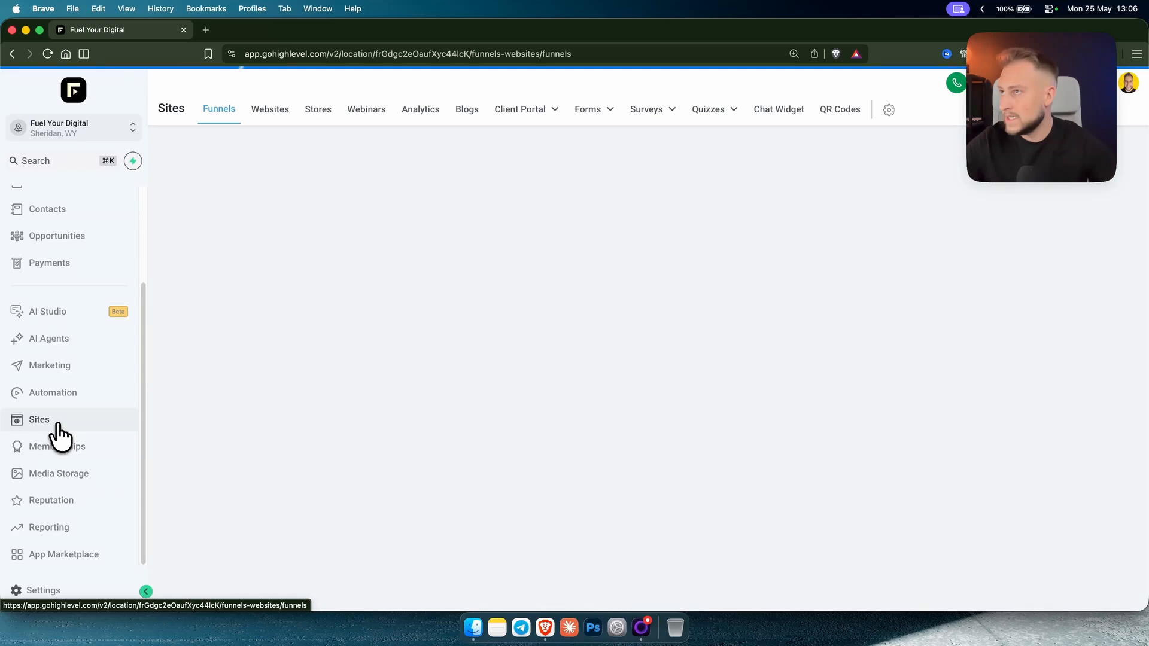
scroll(58, 430, "up", 5)
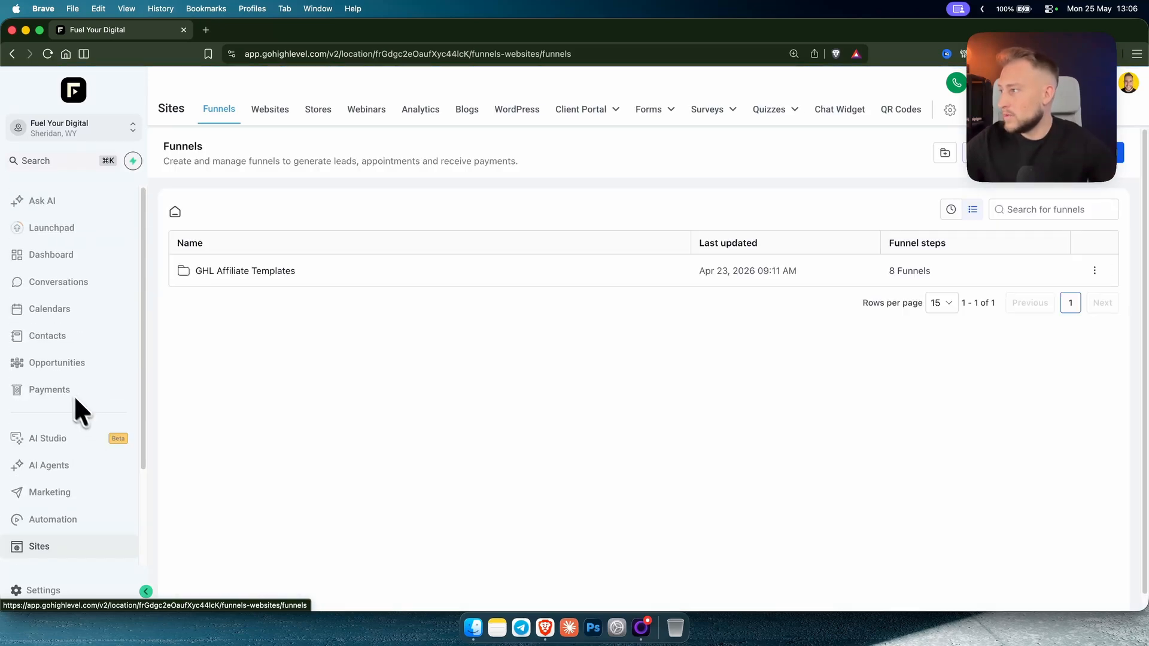
left_click(60, 392)
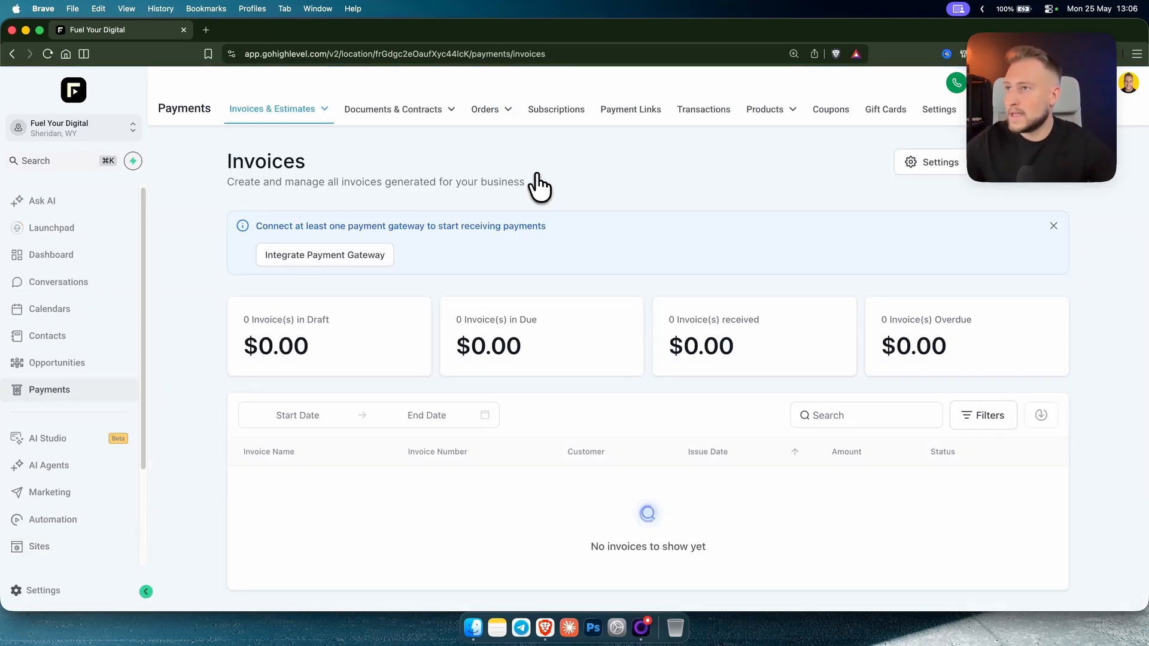
left_click(966, 113)
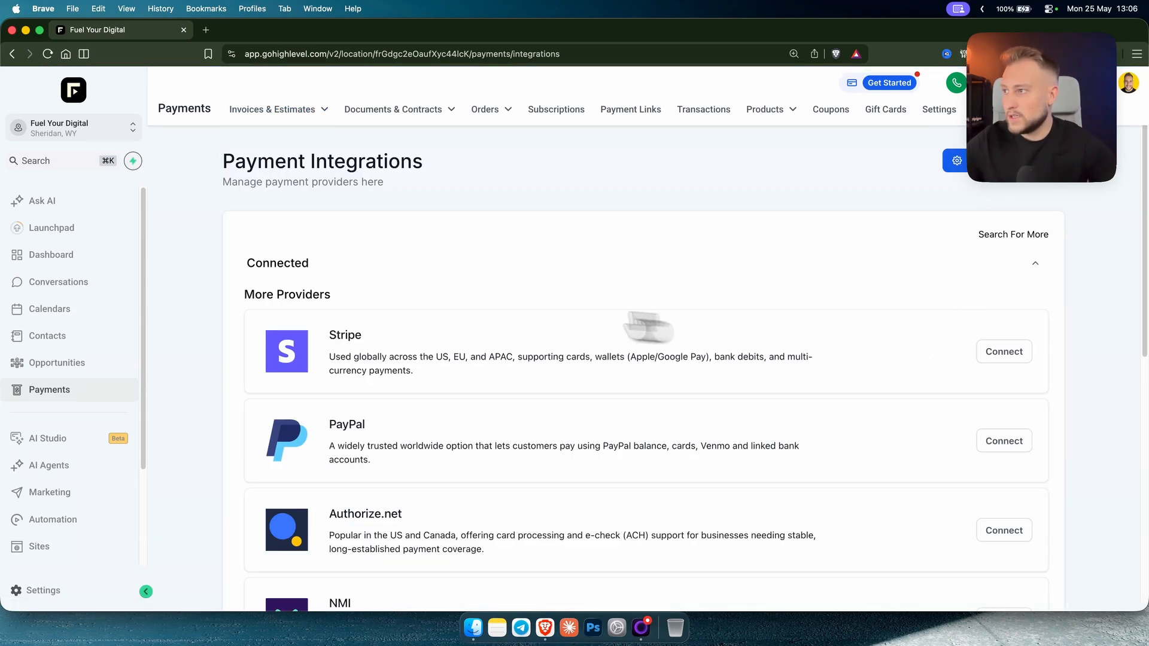
double_click(339, 336)
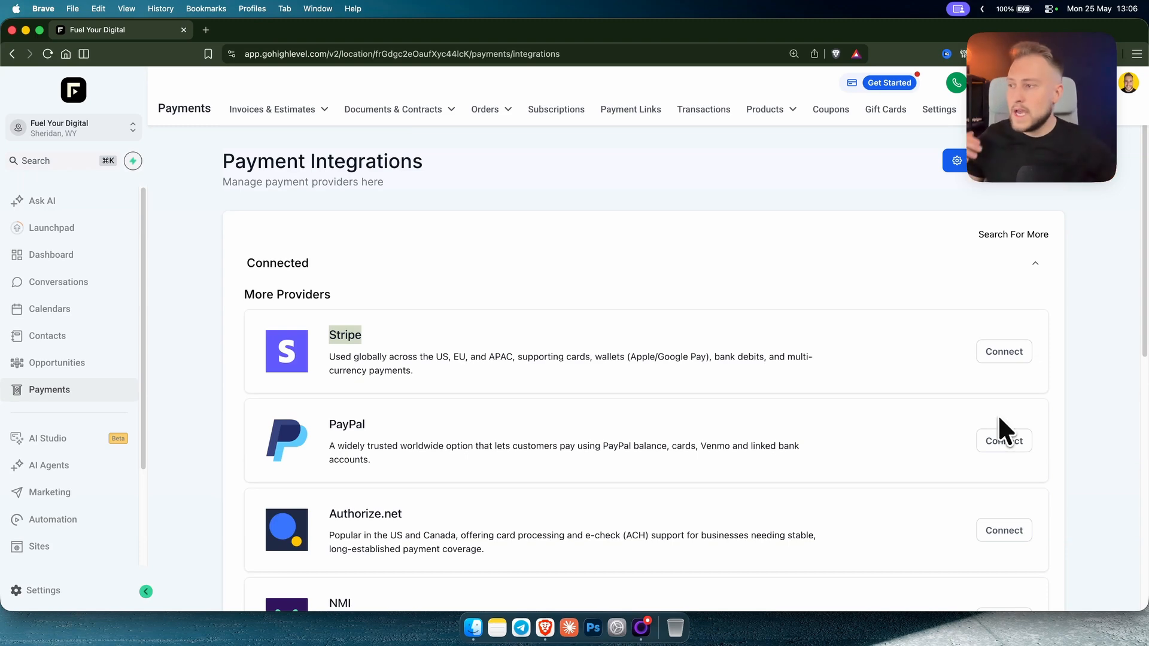
scroll(814, 434, "down", 5)
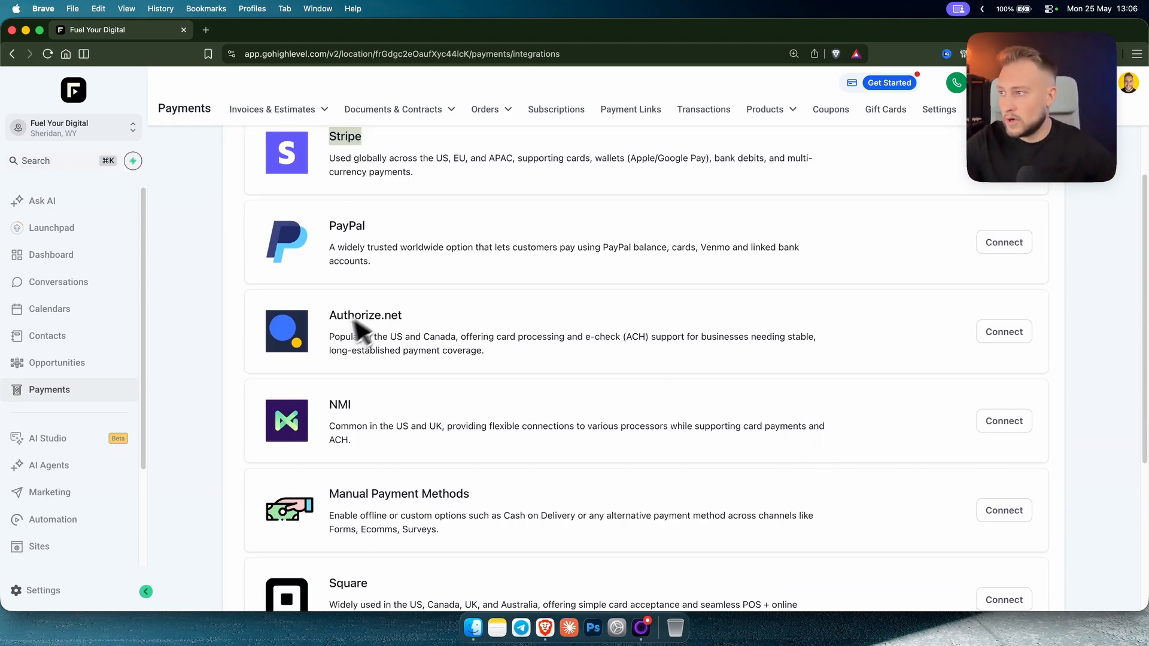
scroll(501, 422, "down", 7)
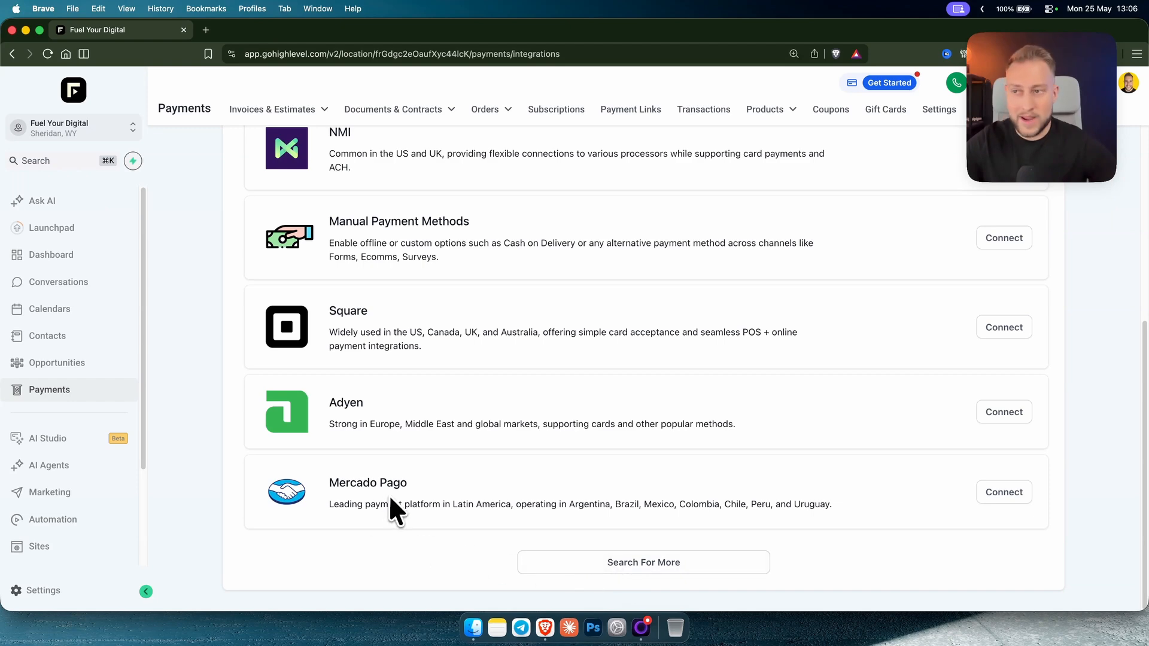
scroll(441, 467, "up", 12)
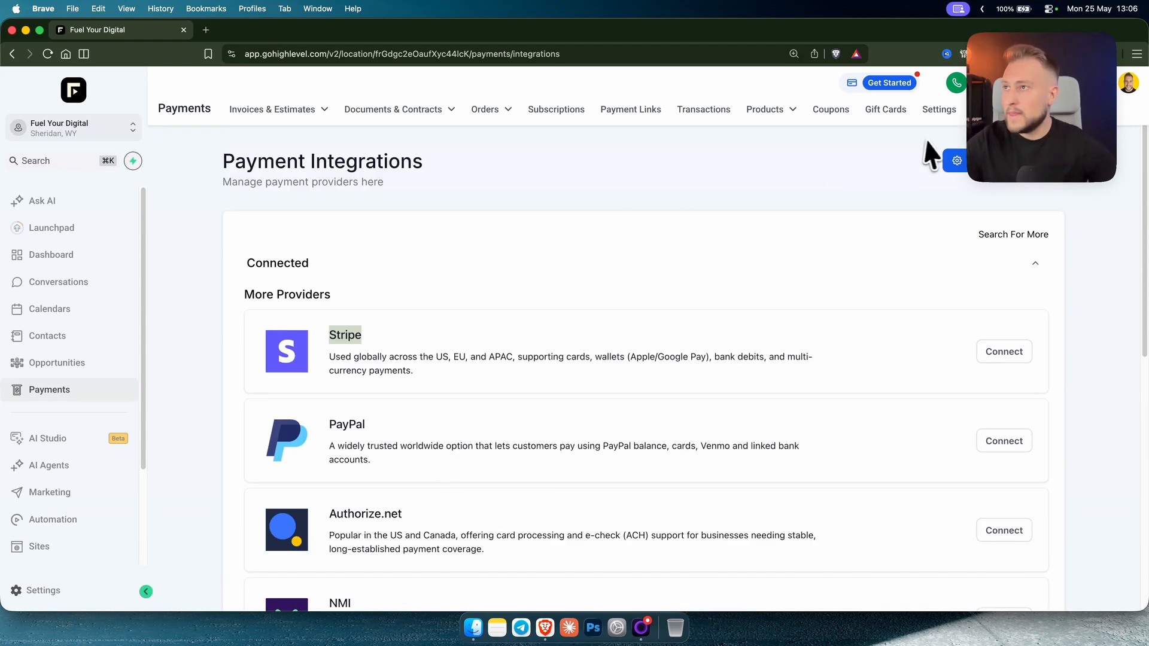
- Examine the new payment link form and its product choices, and return to the Payment Links list without creating one
left_click(632, 119)
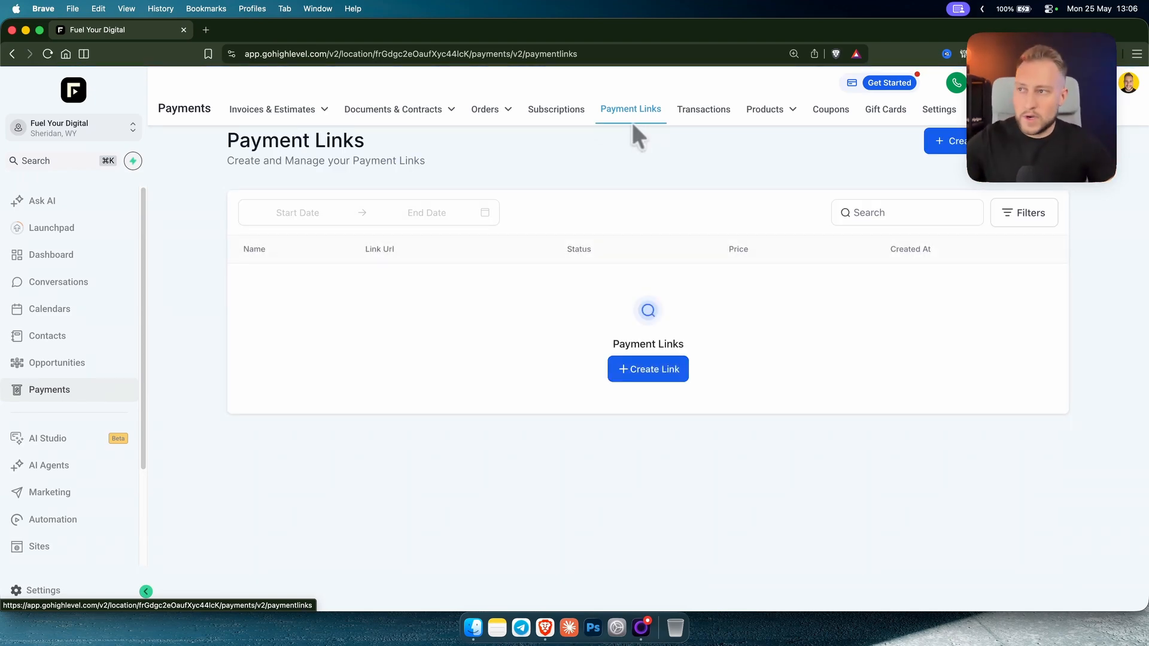
left_click(657, 369)
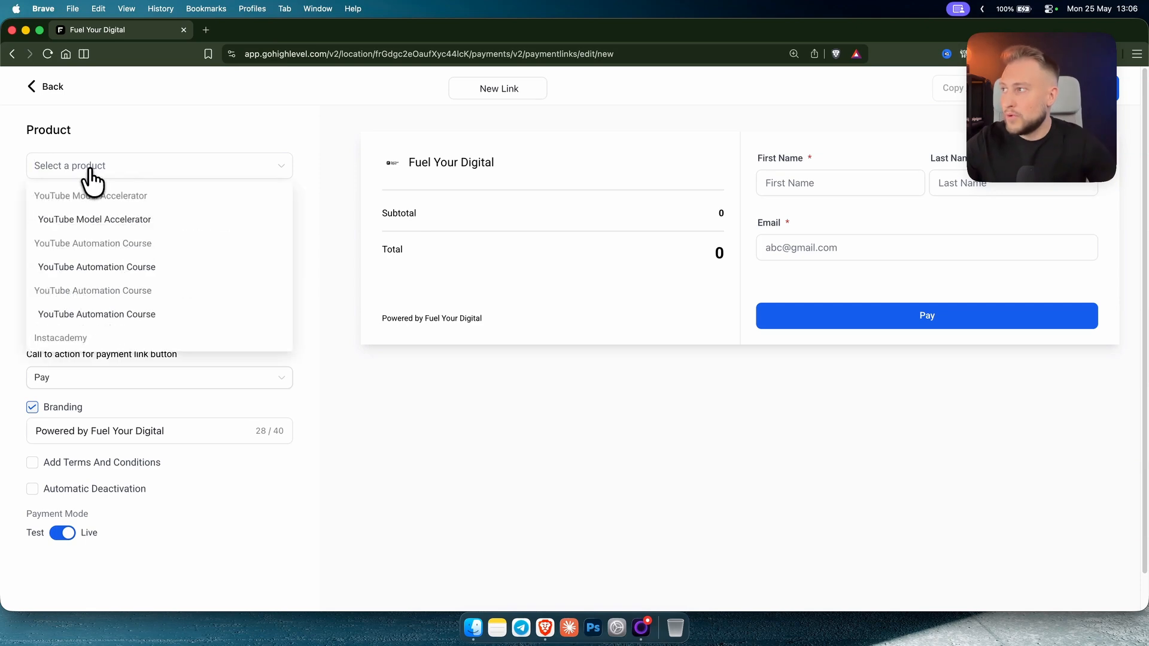
left_click(496, 455)
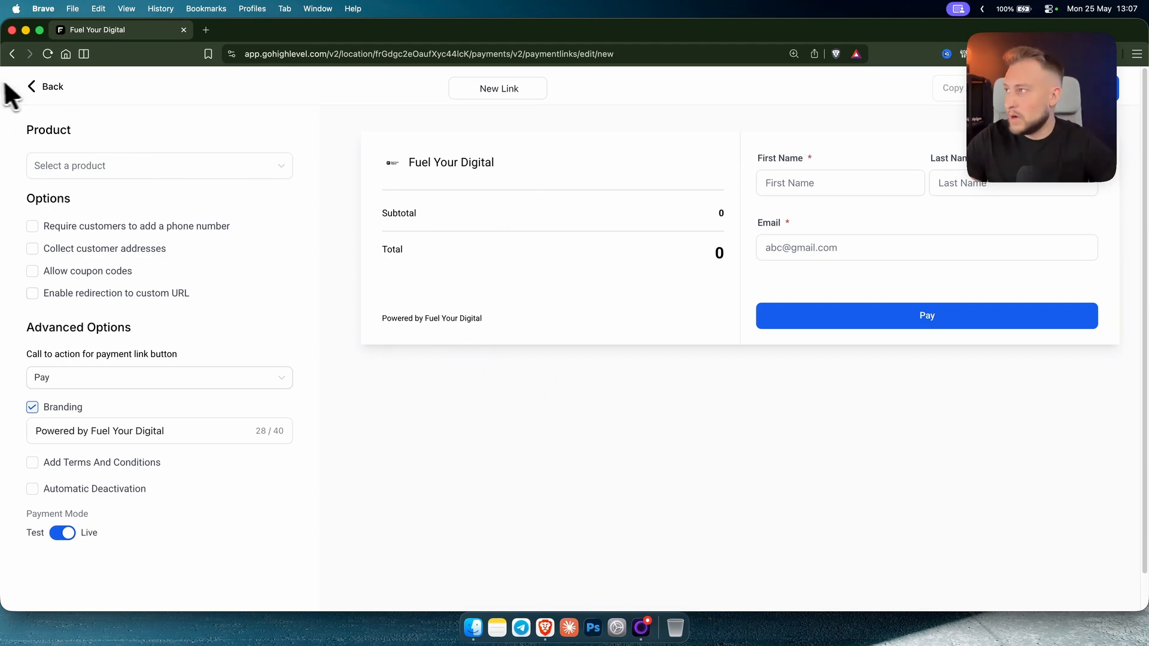
left_click(52, 88)
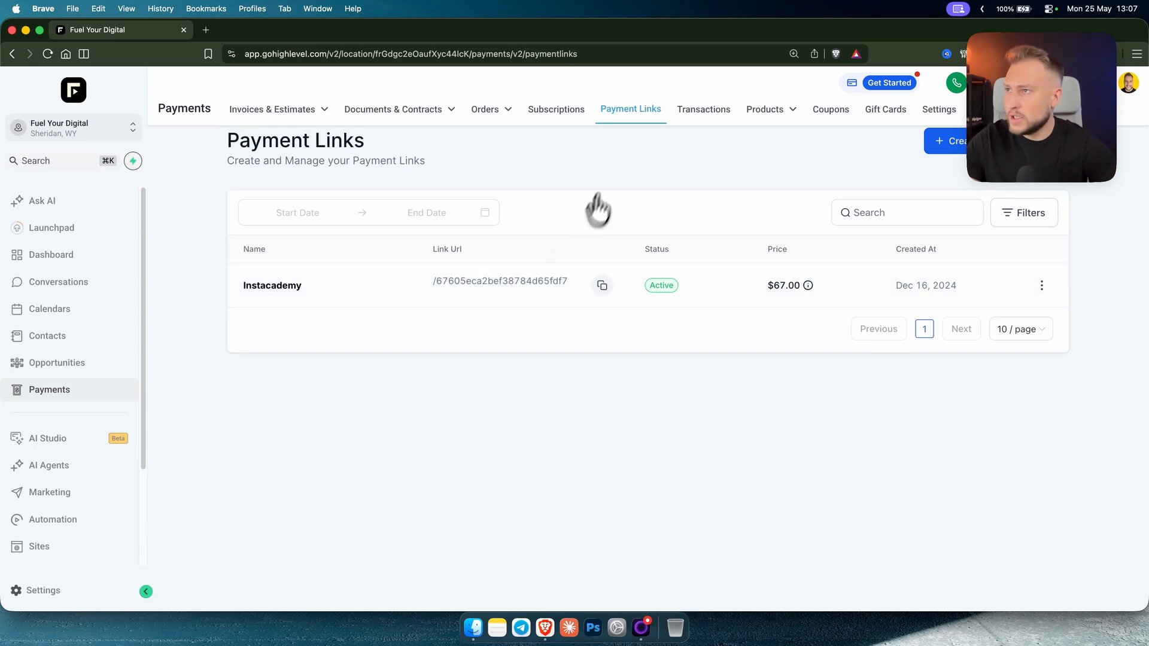
- Start a new product and set both its title and description to "AI Smart Website"
left_click(769, 110)
left_click(982, 173)
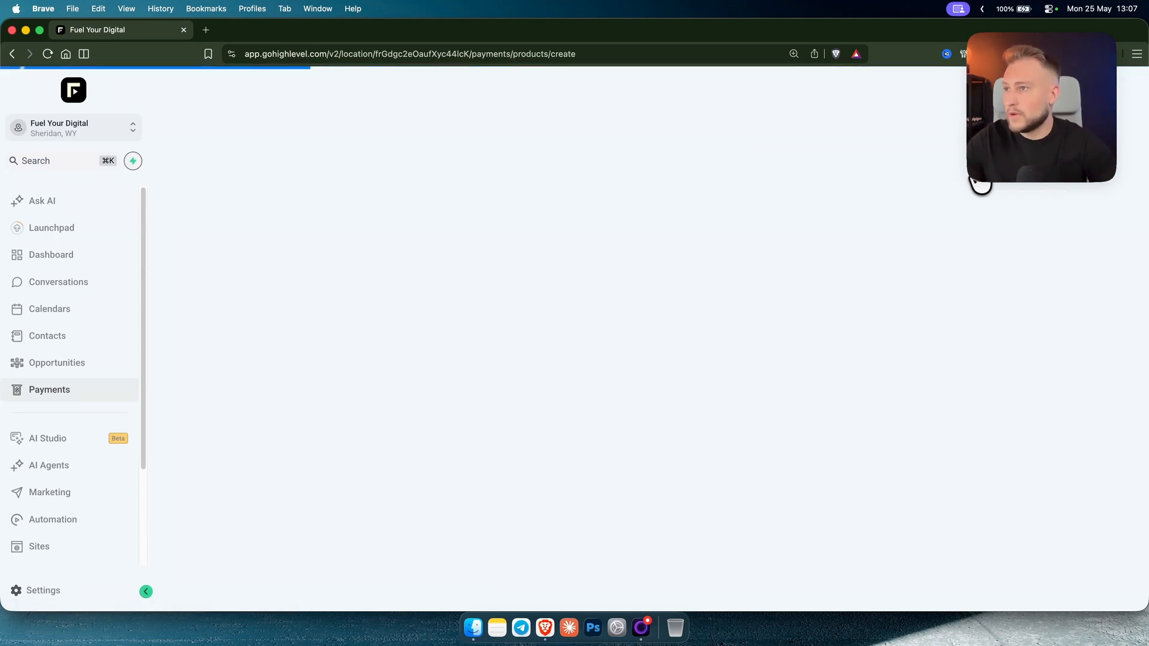
left_click(497, 272)
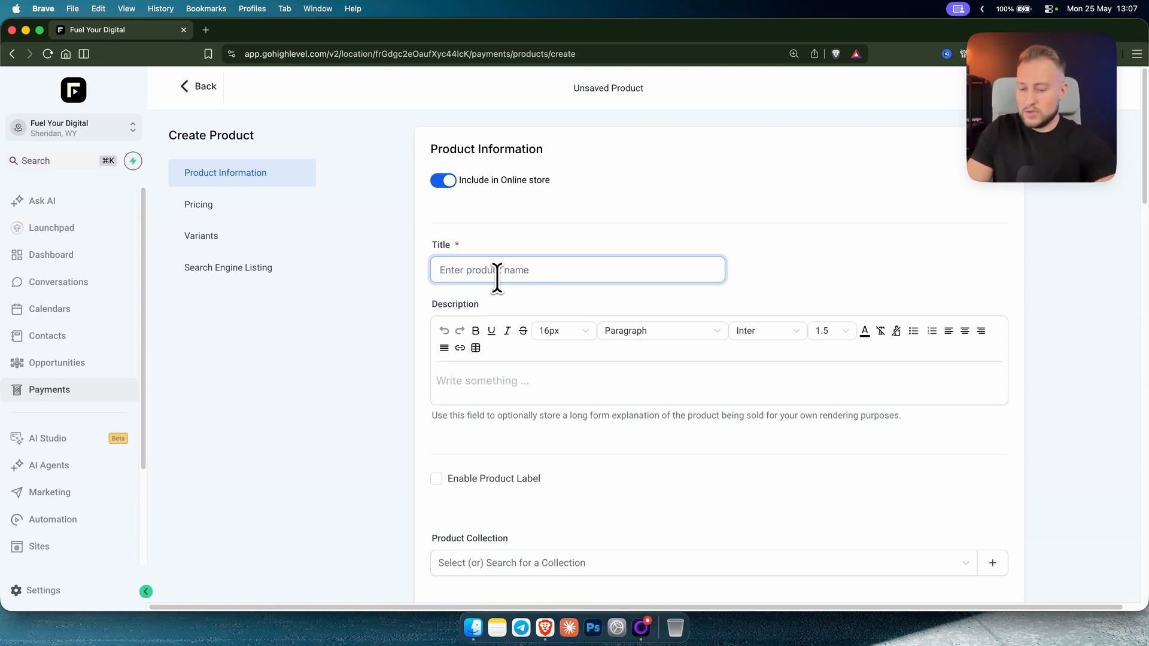
type("AI Smart Website")
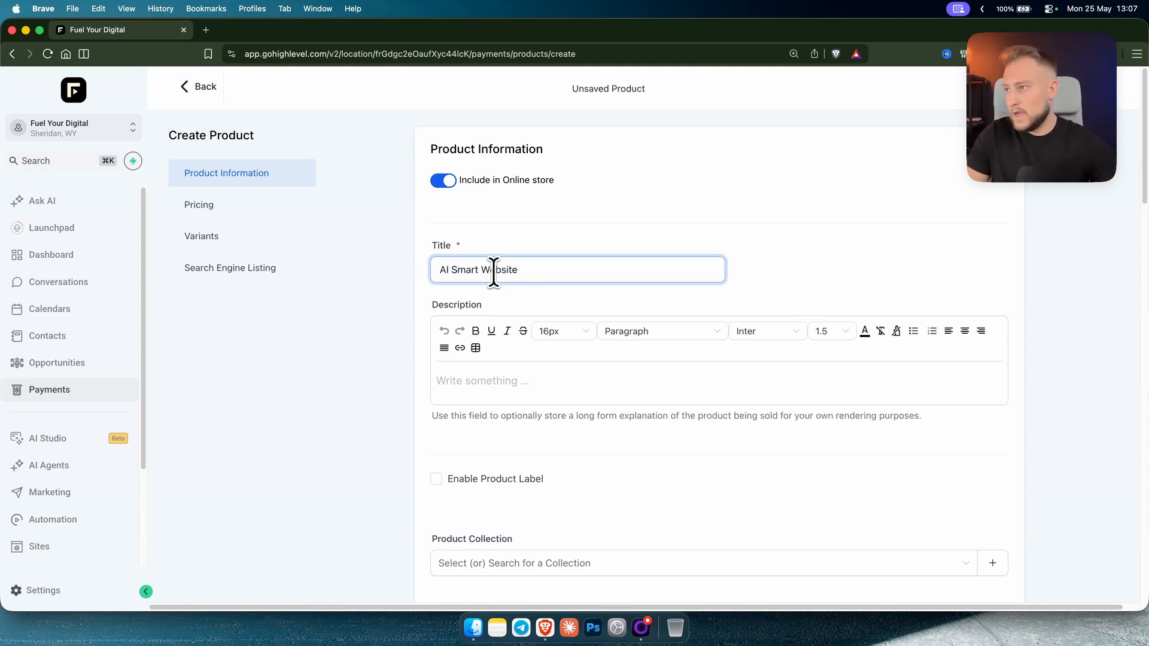
triple_click(493, 271)
key("super+c")
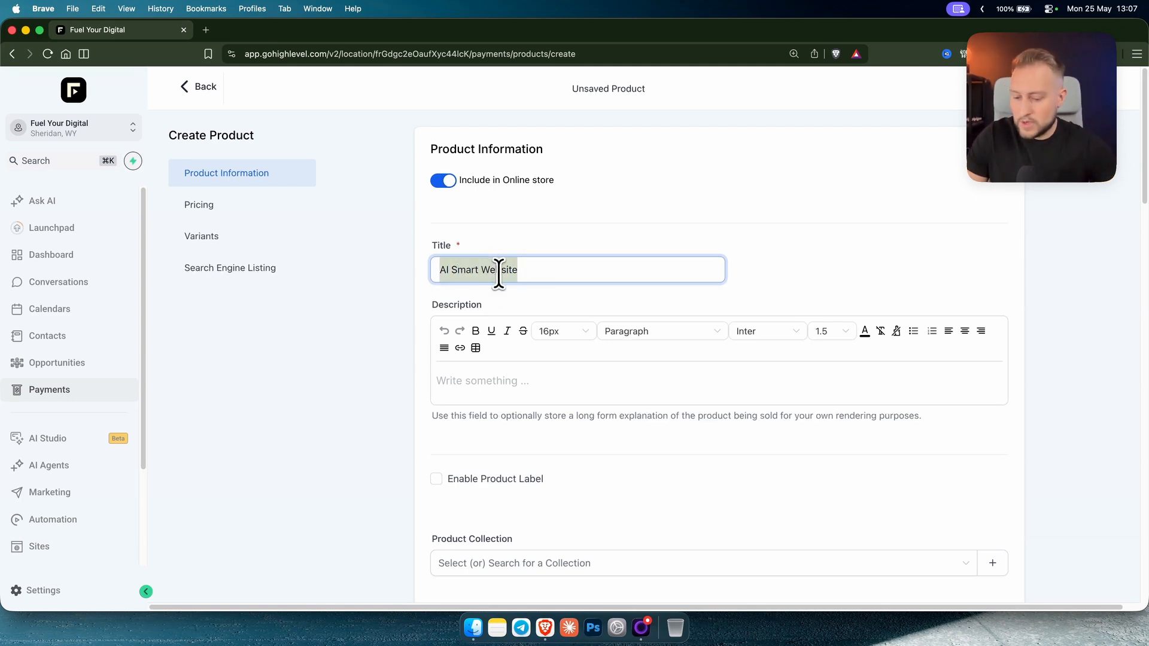
left_click(536, 386)
key("super+v")
- Look through the new product's tax code categories and the options for including tax in prices
scroll(374, 404, "down", 4)
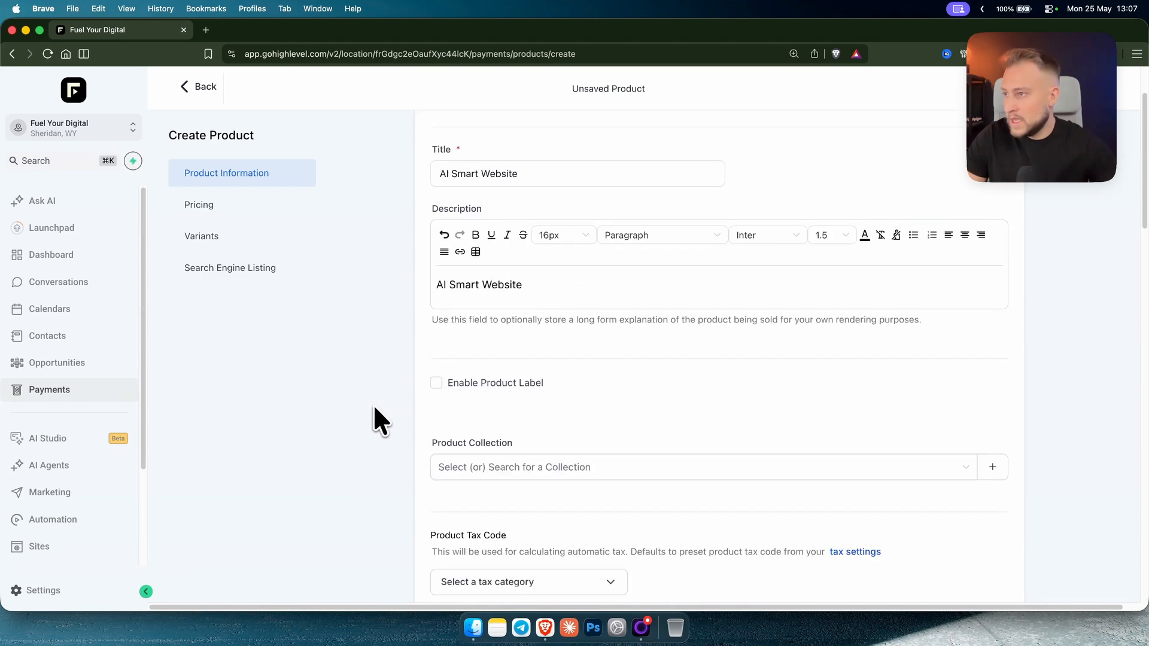
scroll(458, 378, "down", 2)
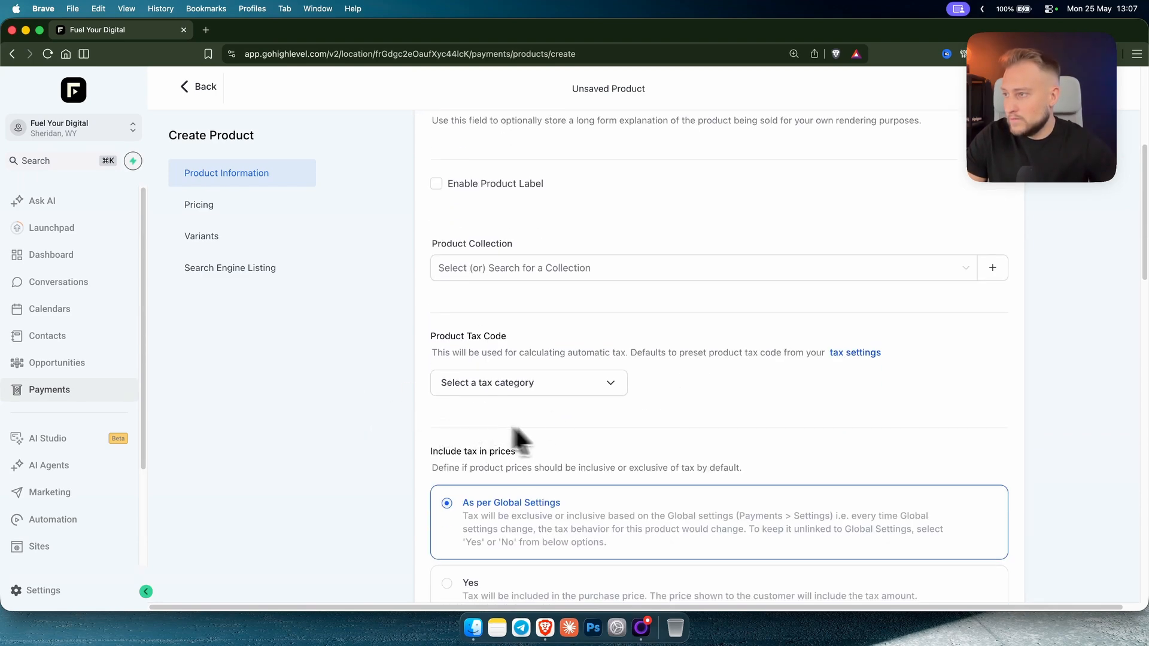
left_click(608, 389)
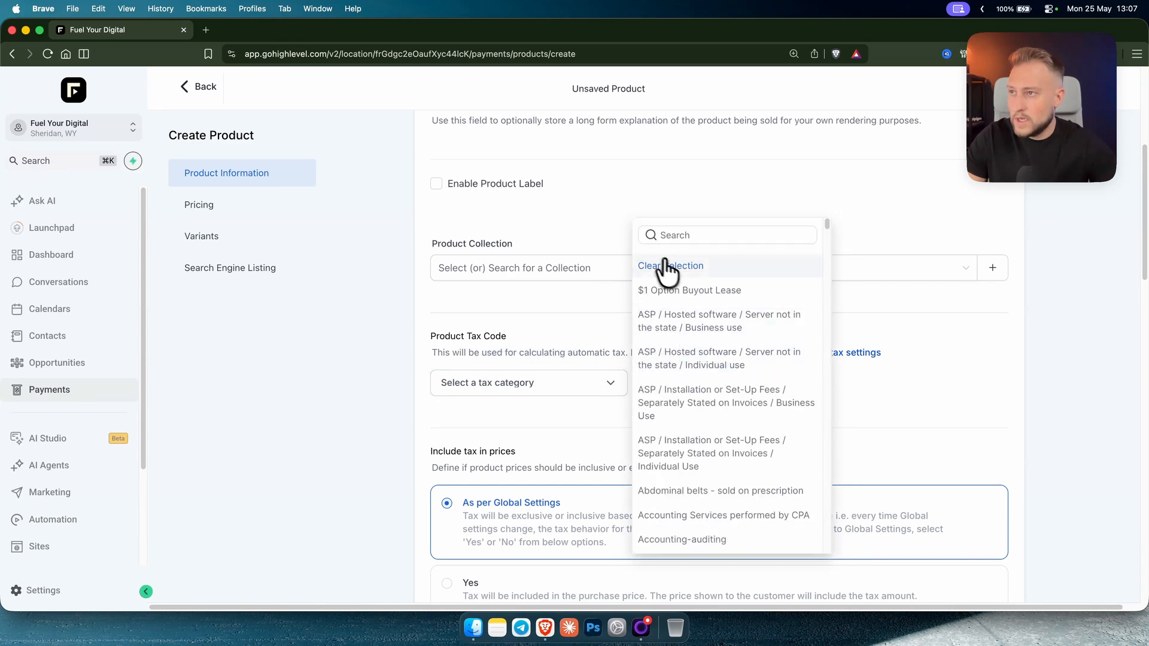
scroll(718, 485, "down", 5)
scroll(721, 479, "down", 2)
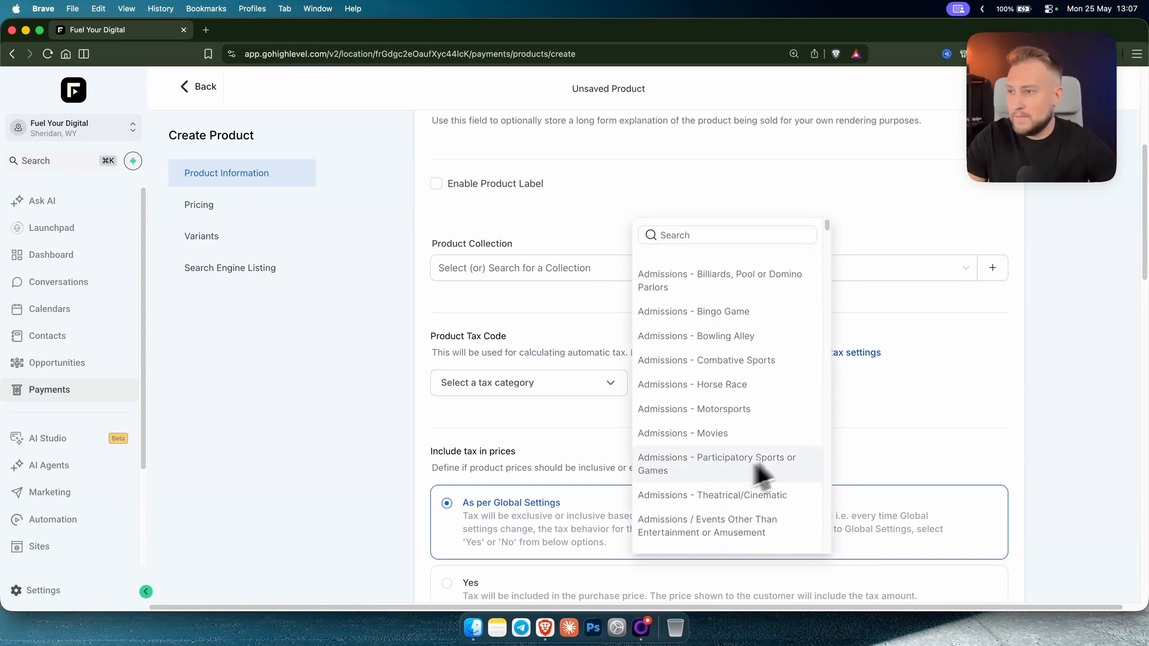
left_click(875, 401)
scroll(599, 440, "down", 3)
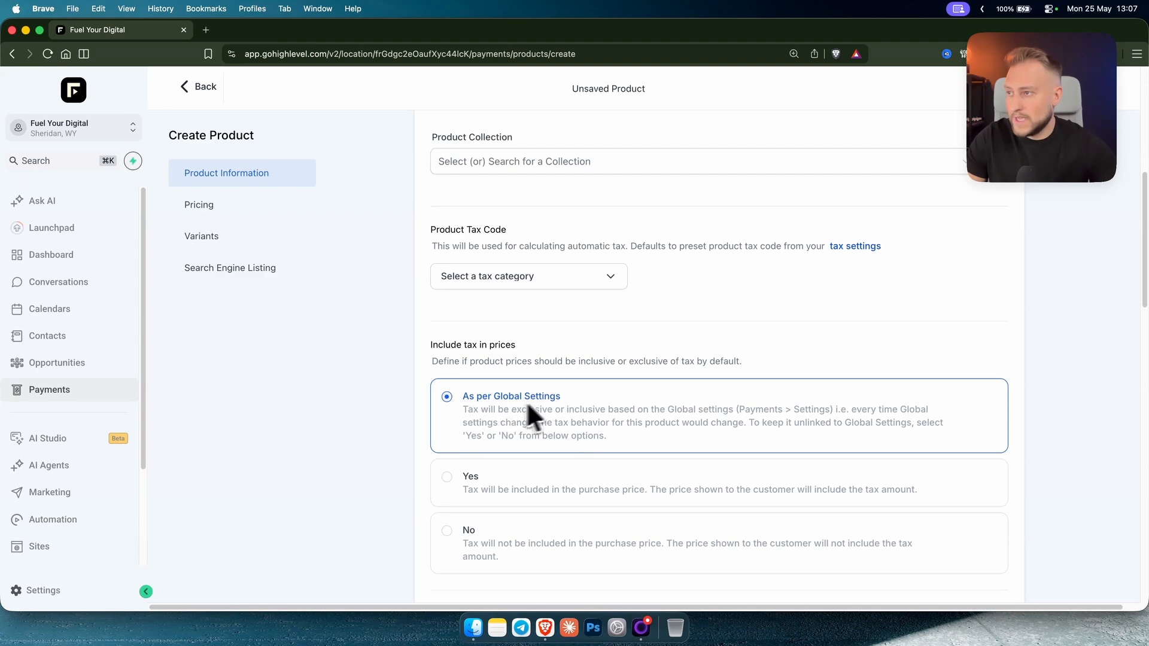
scroll(592, 431, "down", 7)
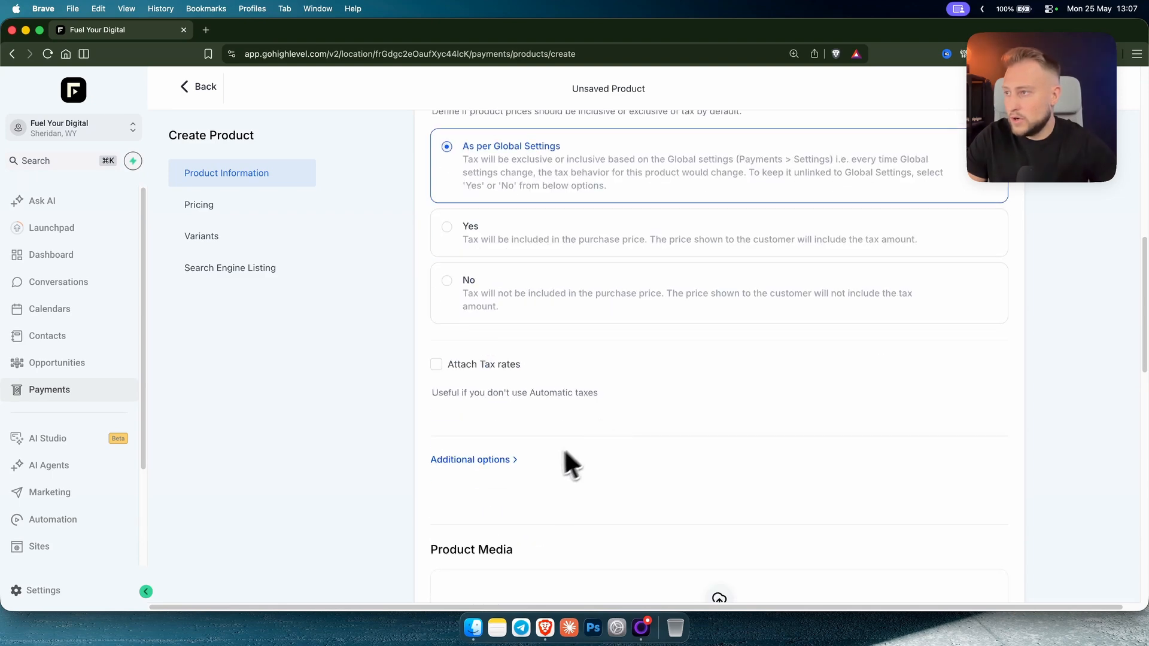
scroll(539, 446, "up", 2)
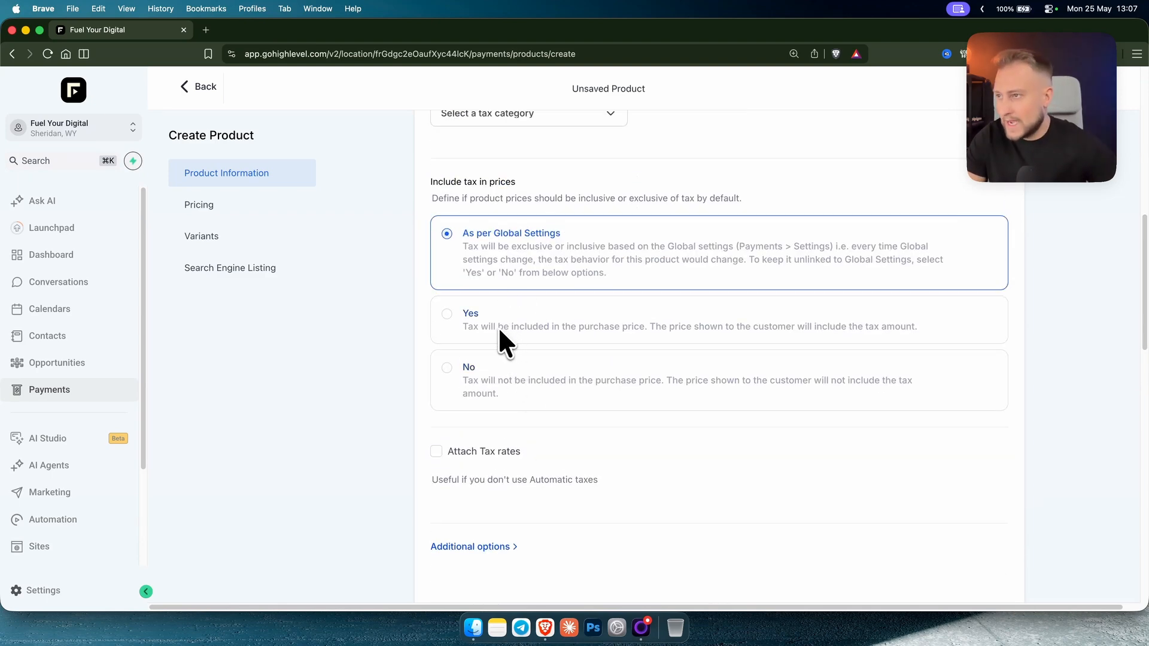
scroll(522, 383, "down", 3)
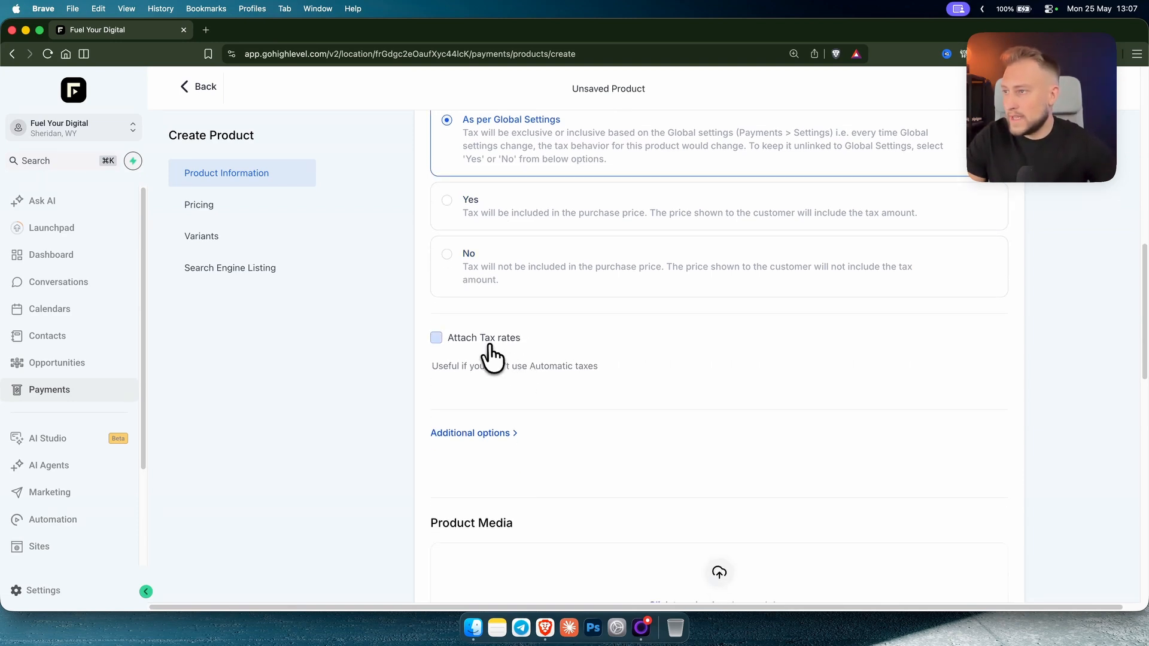
- Enable Attach Tax rates for the product and open the Taxes settings for adding a new tax rate
left_click(485, 339)
left_click(490, 395)
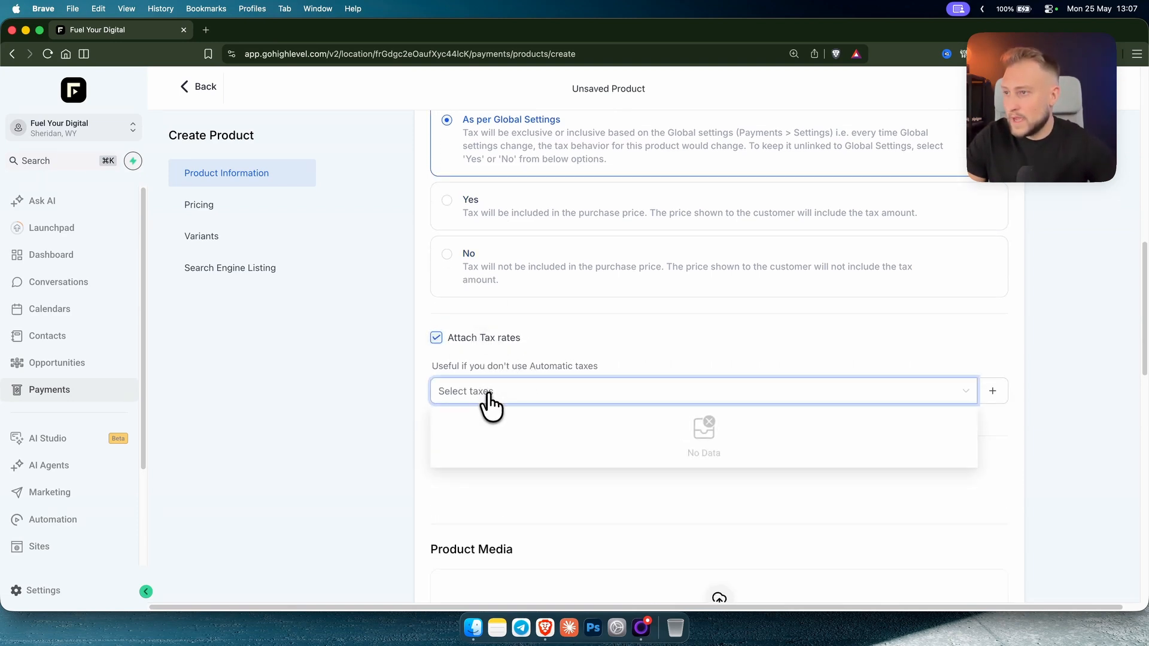
left_click(443, 341)
left_click(446, 341)
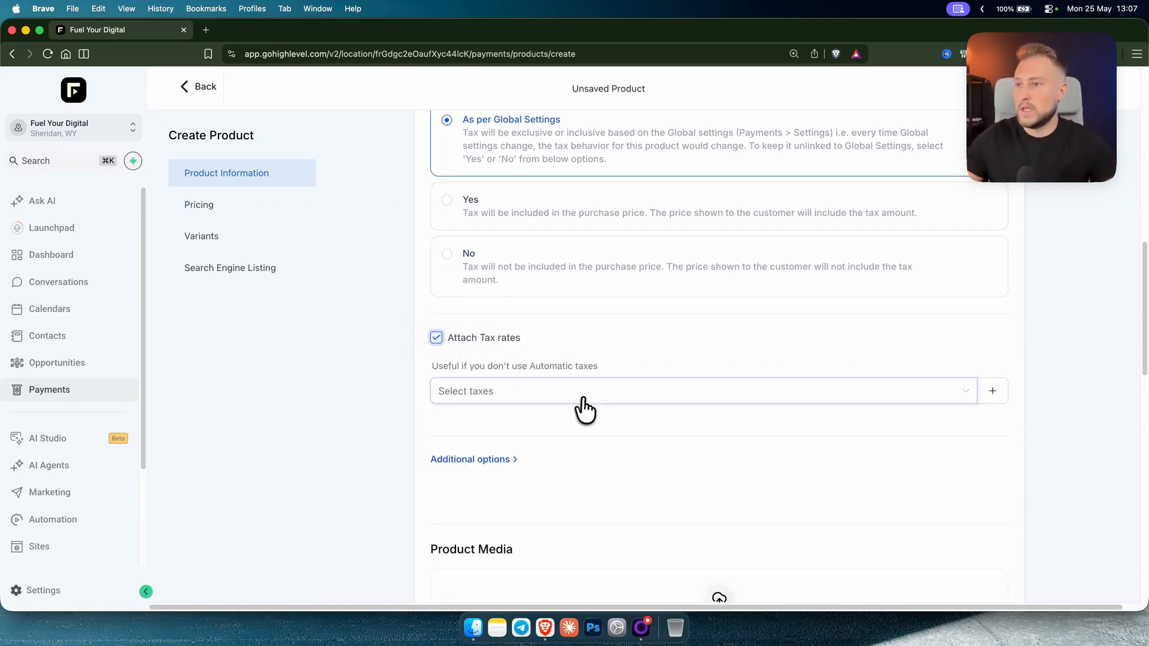
left_click(584, 395)
left_click(1003, 395)
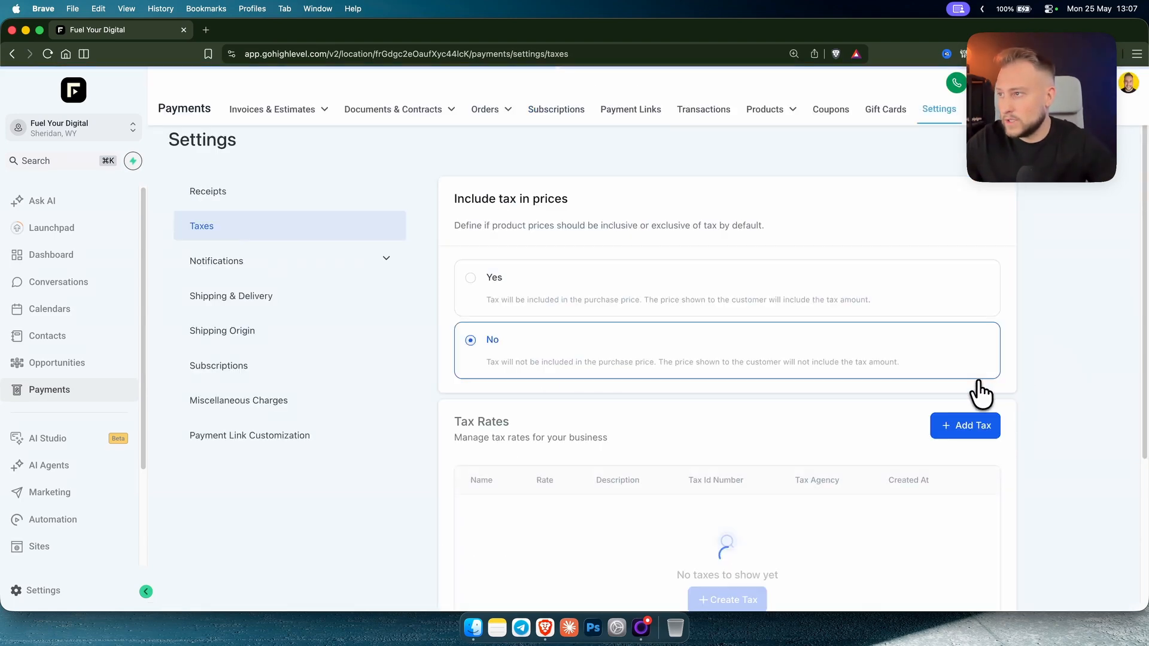
scroll(598, 347, "down", 2)
scroll(706, 466, "up", 3)
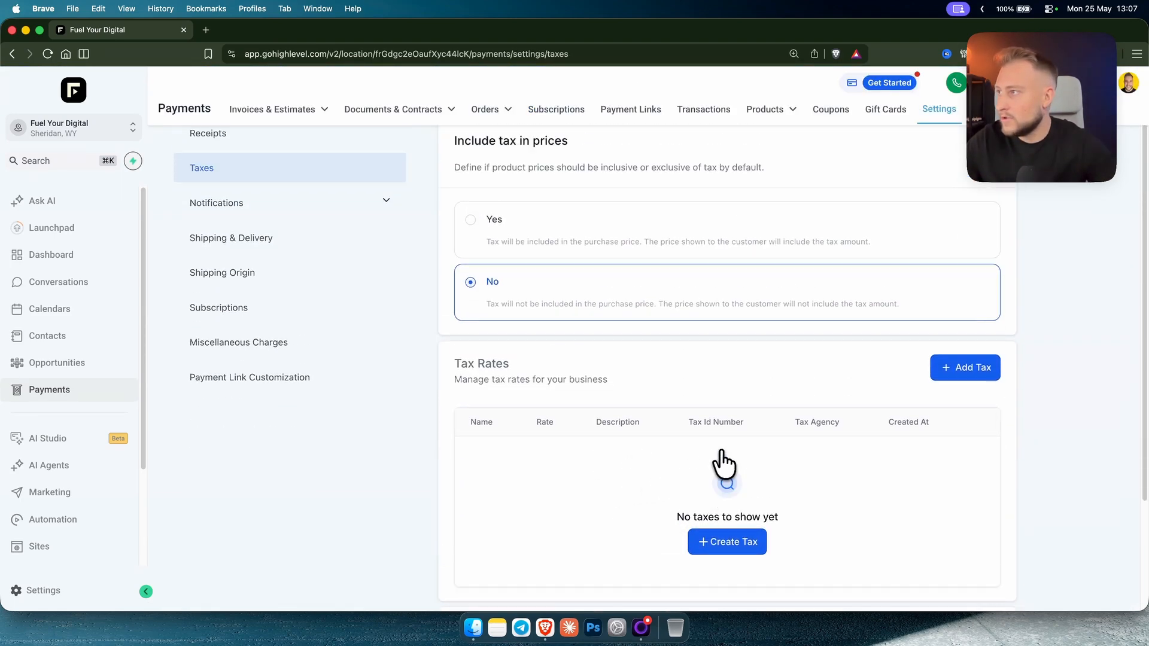
- Leave the payment settings and create the product again, with "AI Smart Website" as both title and description
left_click(245, 191)
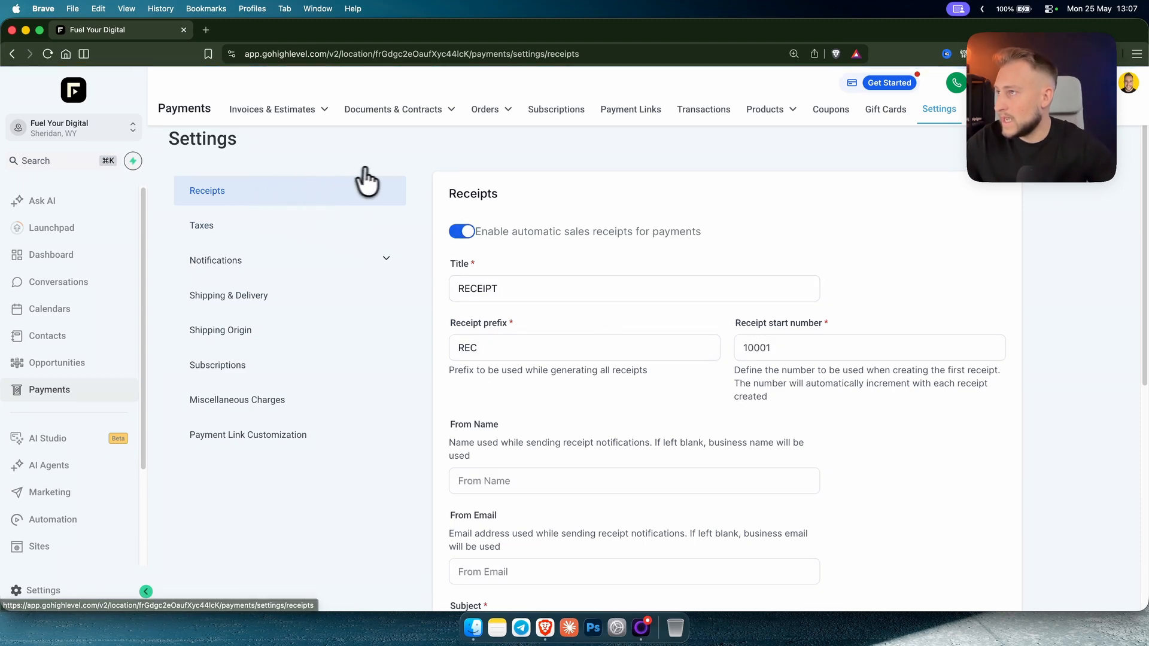
left_click(761, 138)
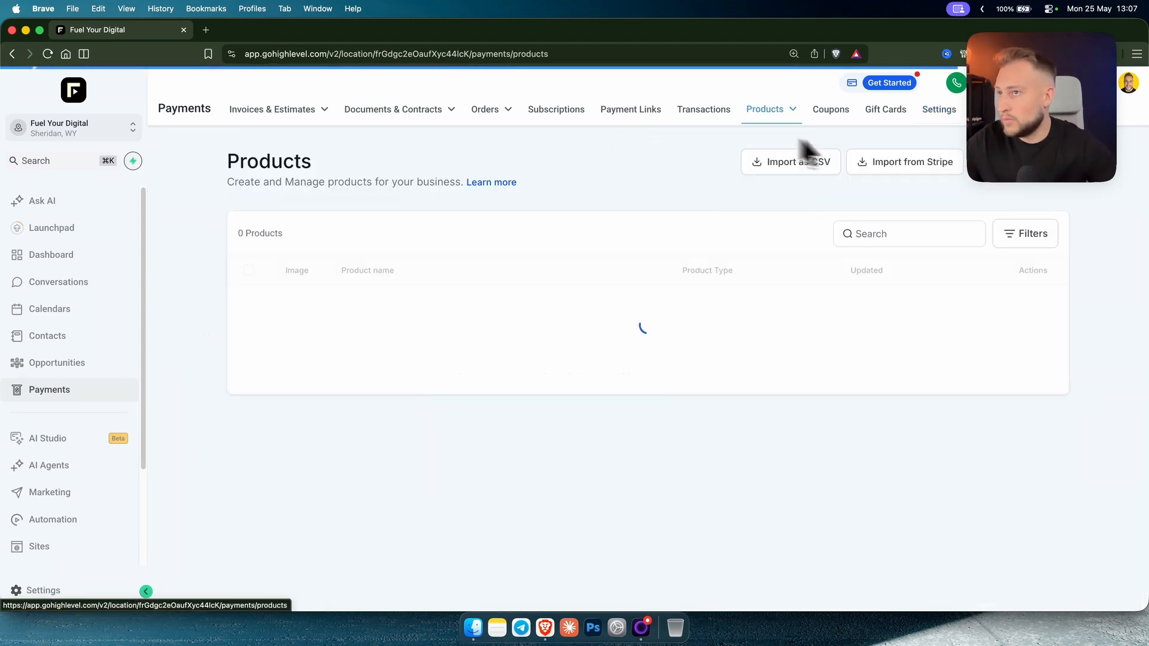
left_click(969, 177)
left_click(525, 271)
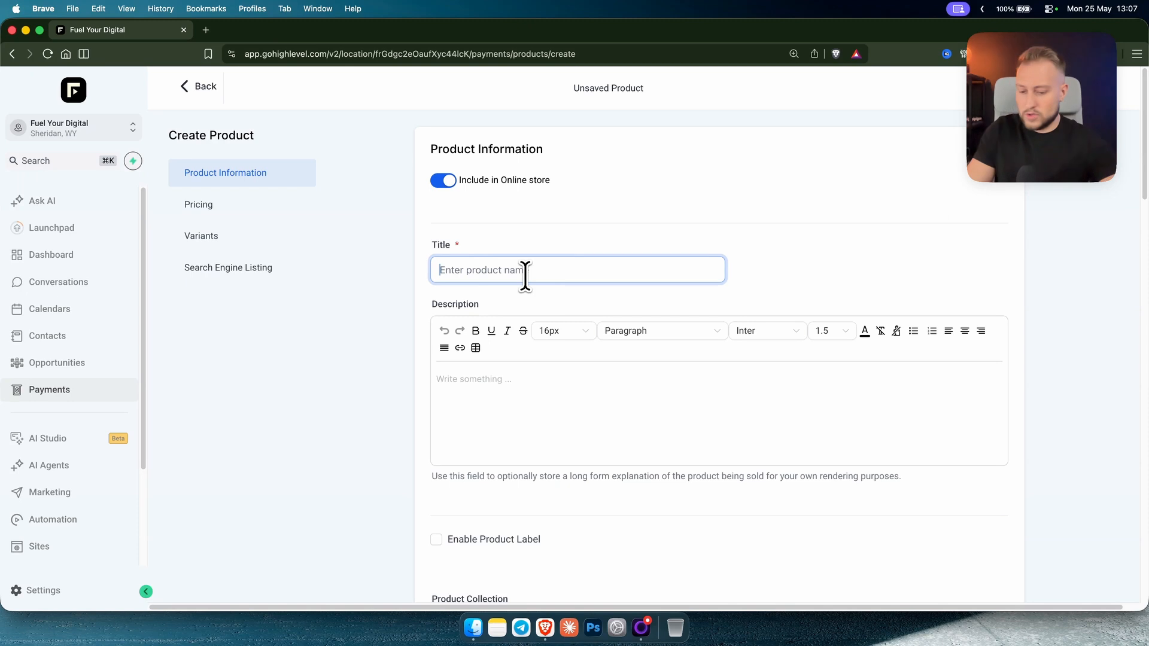
type("AI S")
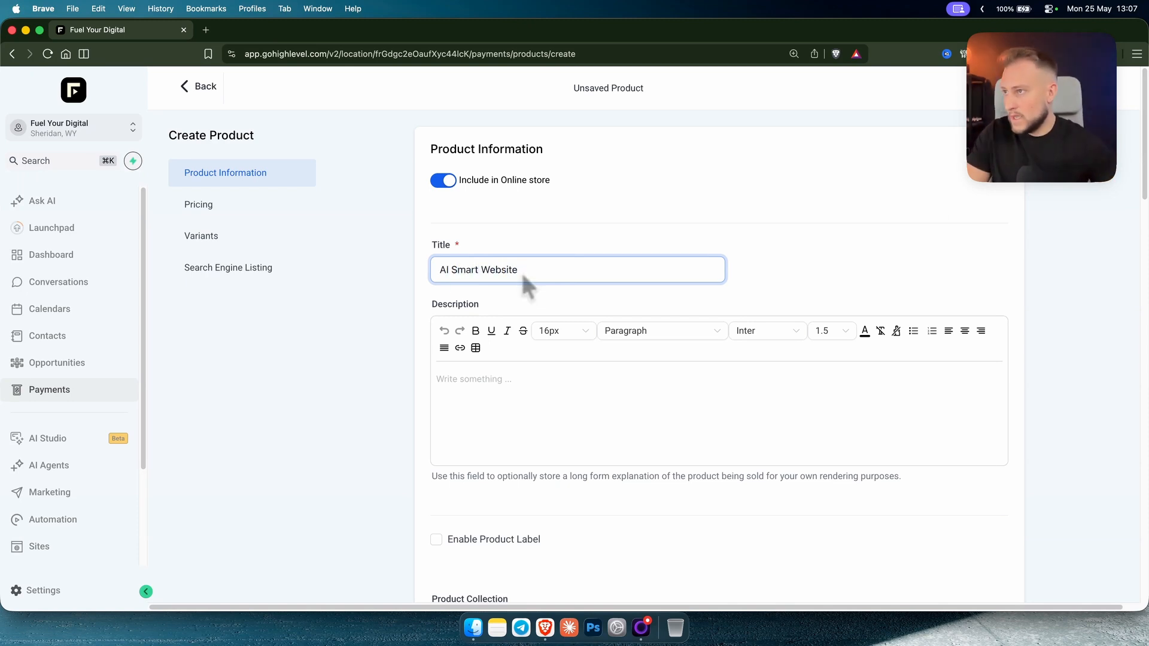
type("mart Website")
key("super+a")
key("super+c")
left_click(513, 371)
key("super+v")
- Set the product's price type to Recurring with an amount of 497 USD
scroll(419, 419, "down", 5)
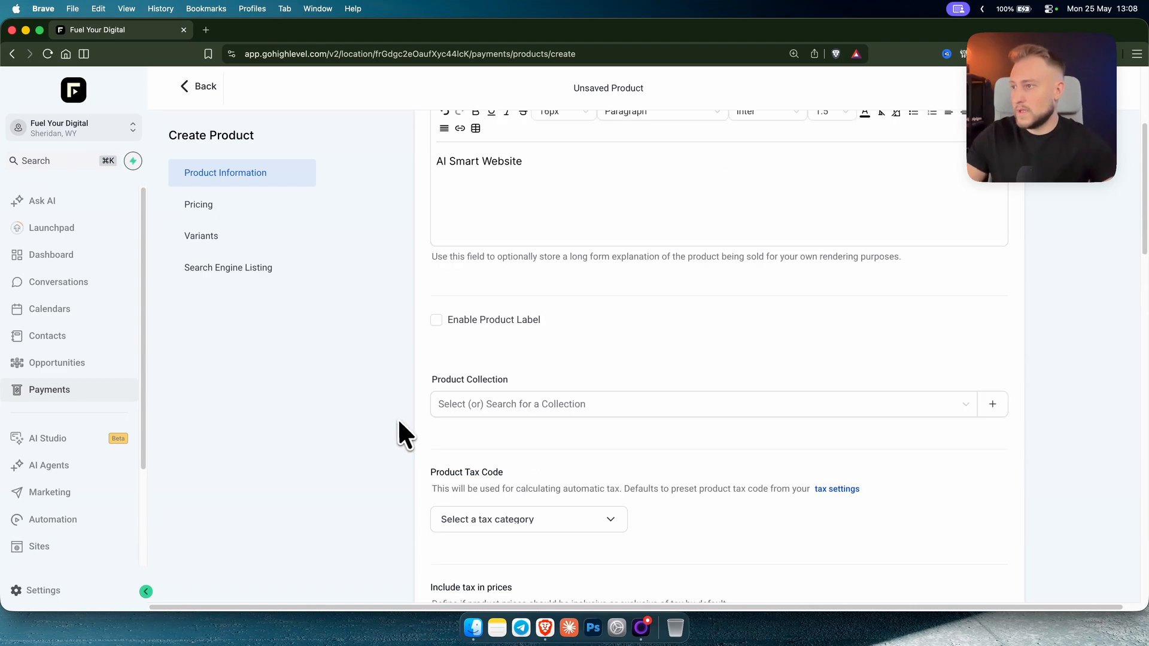
scroll(398, 420, "down", 8)
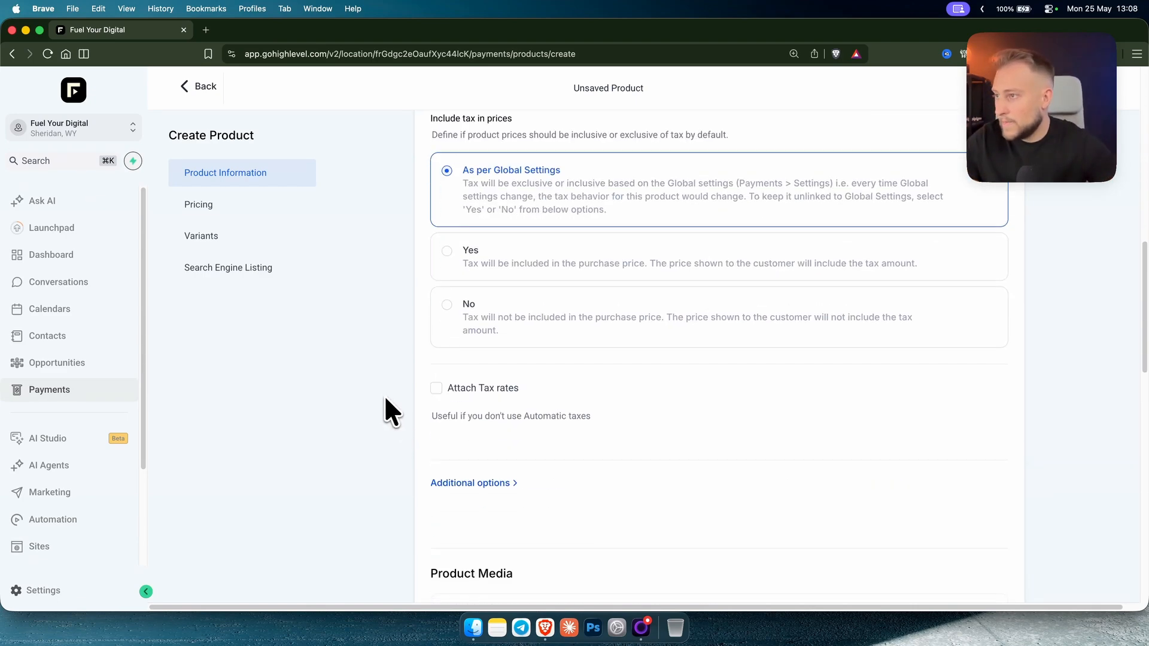
scroll(454, 454, "down", 4)
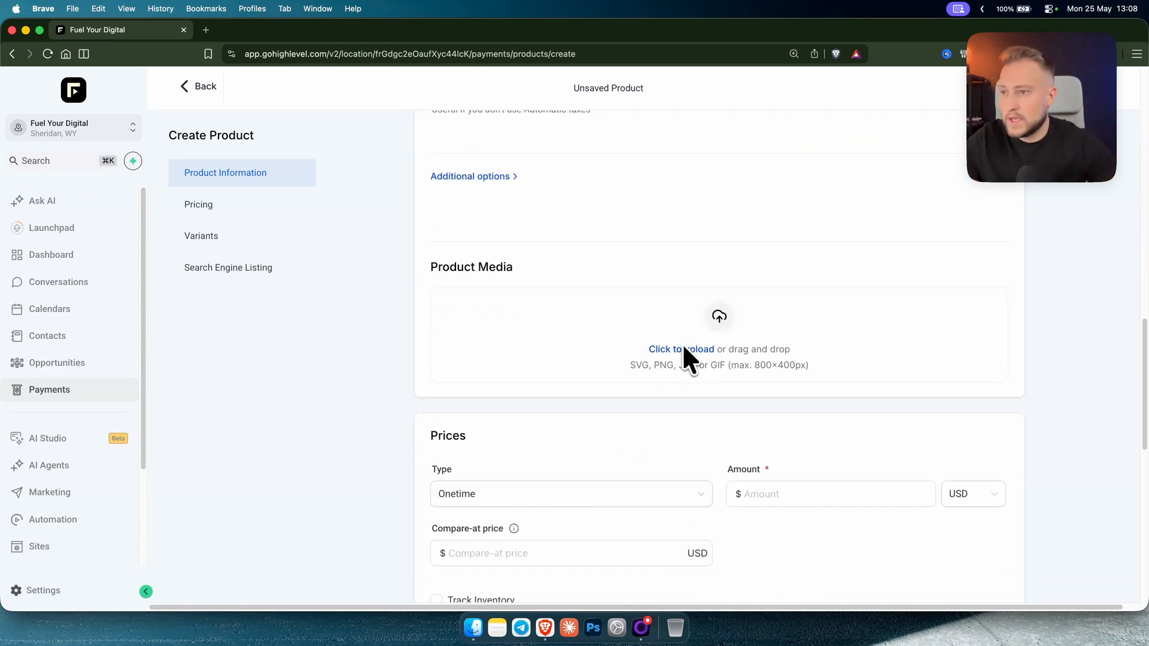
scroll(539, 377, "down", 4)
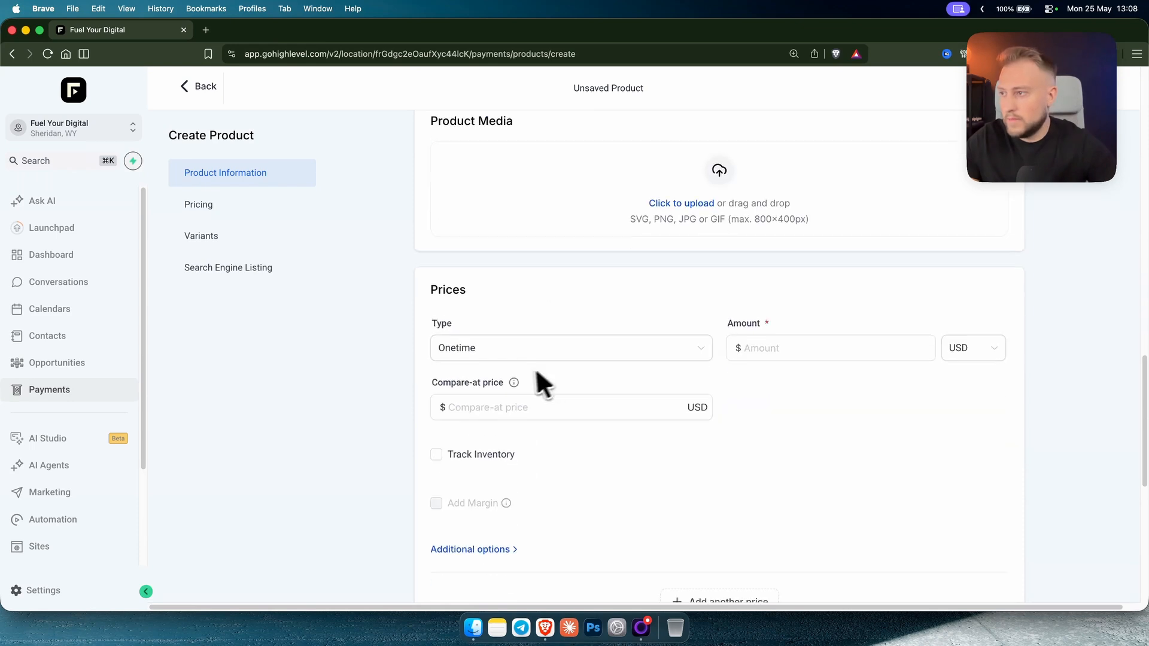
left_click(622, 311)
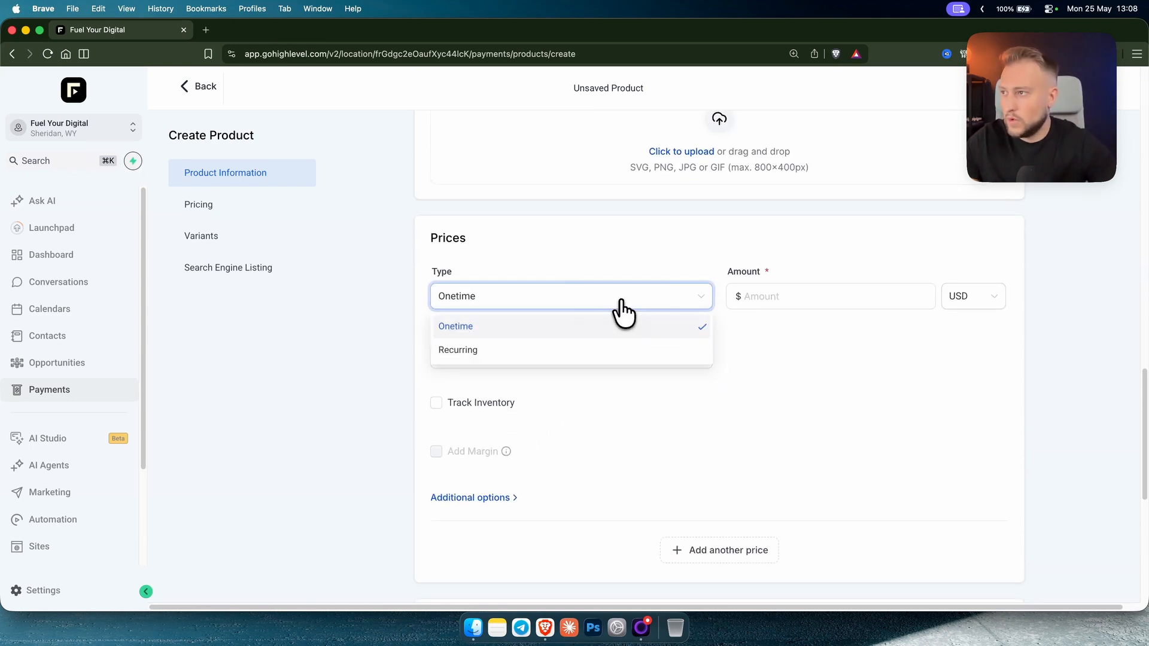
left_click(503, 351)
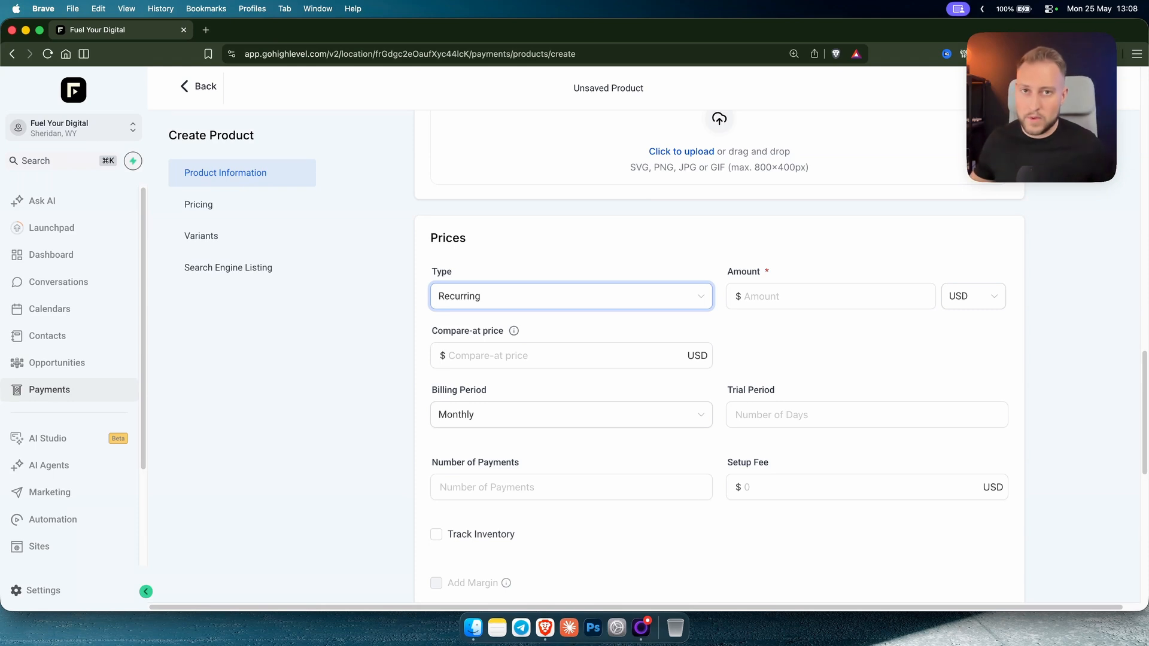
left_click(753, 297)
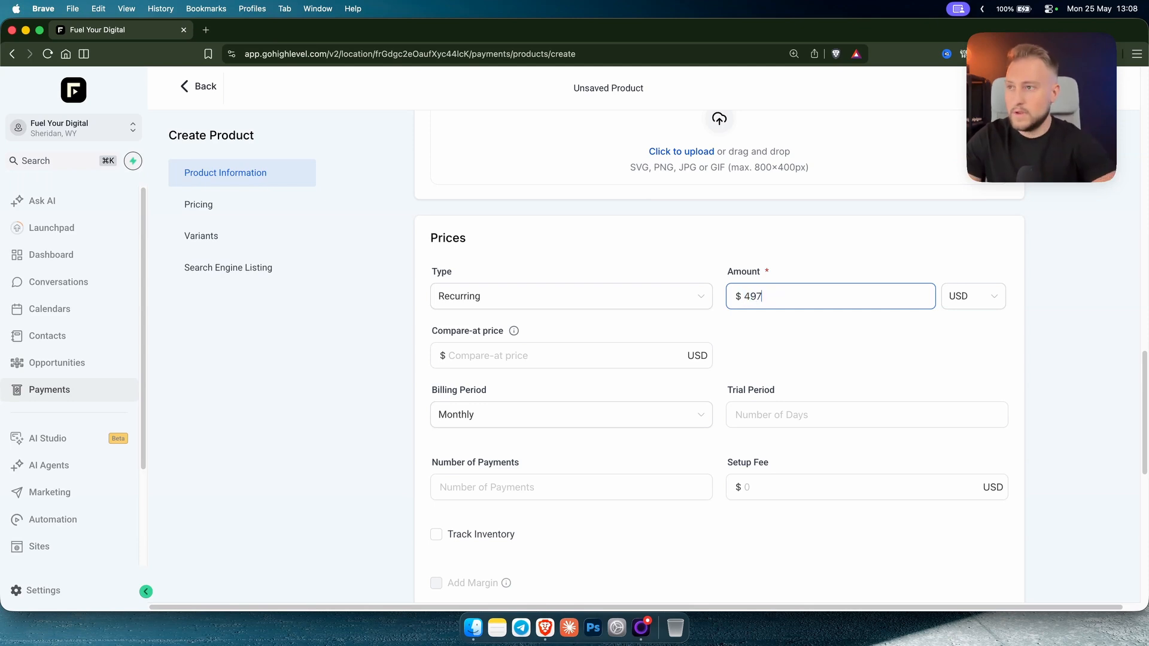
- Review the product's compare-at price, trial period, setup fee, variants and search engine listing options, leaving them empty
left_click(555, 359)
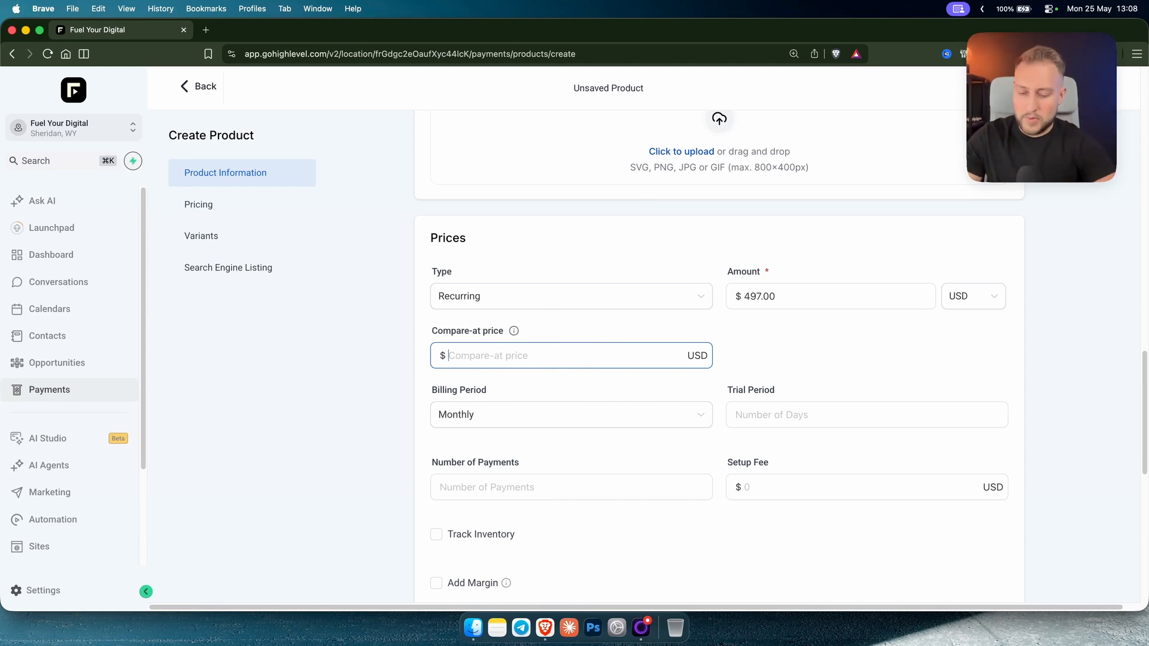
left_click(768, 360)
left_click_drag(659, 360, 440, 372)
key("BackSpace")
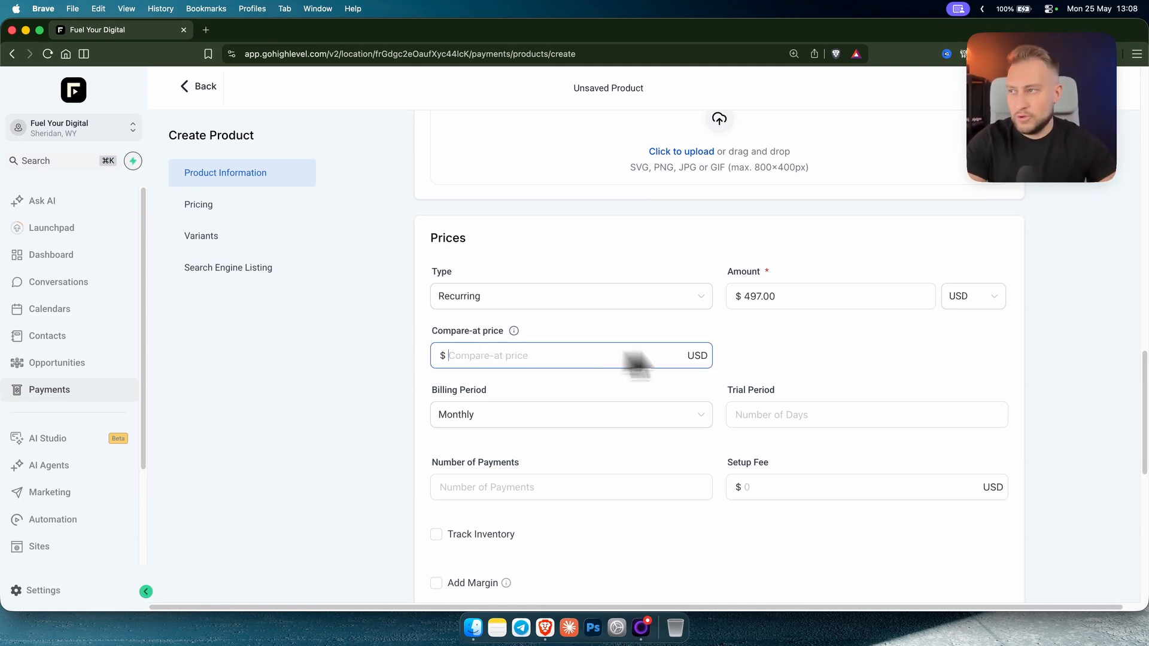
left_click(803, 350)
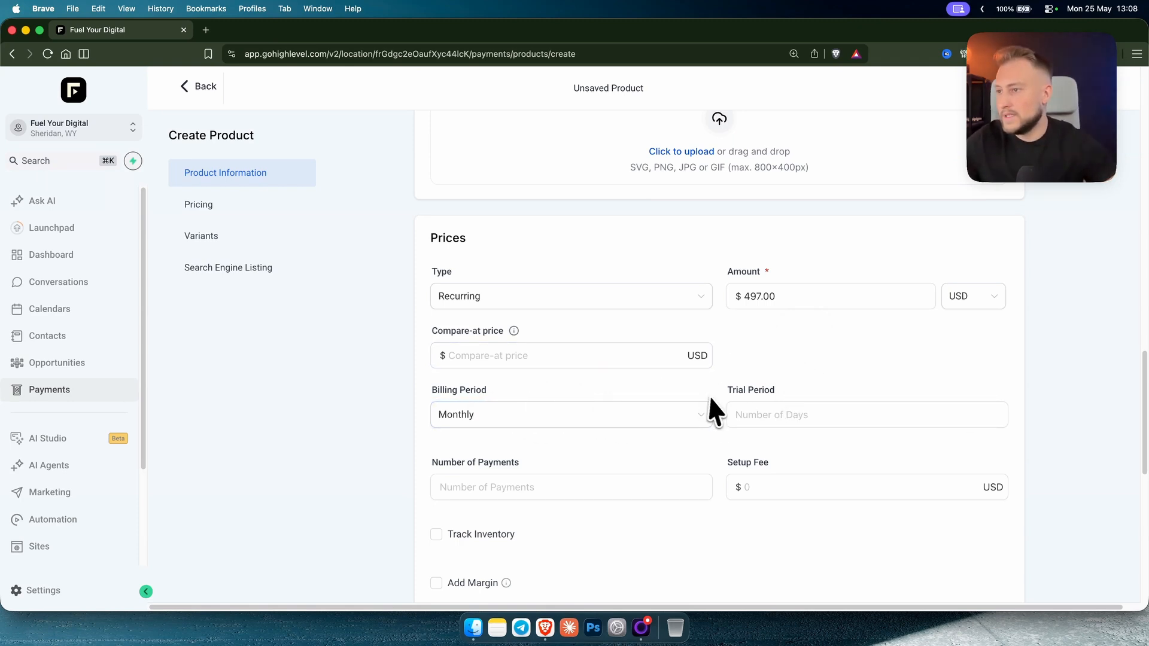
left_click(813, 415)
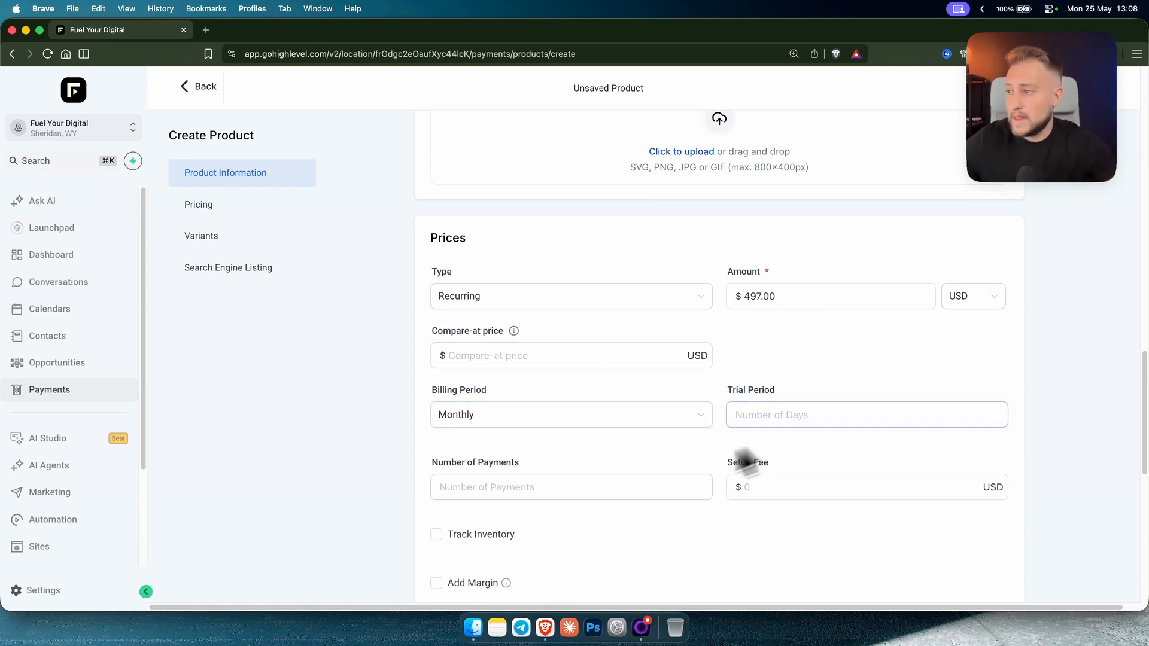
scroll(832, 428, "down", 3)
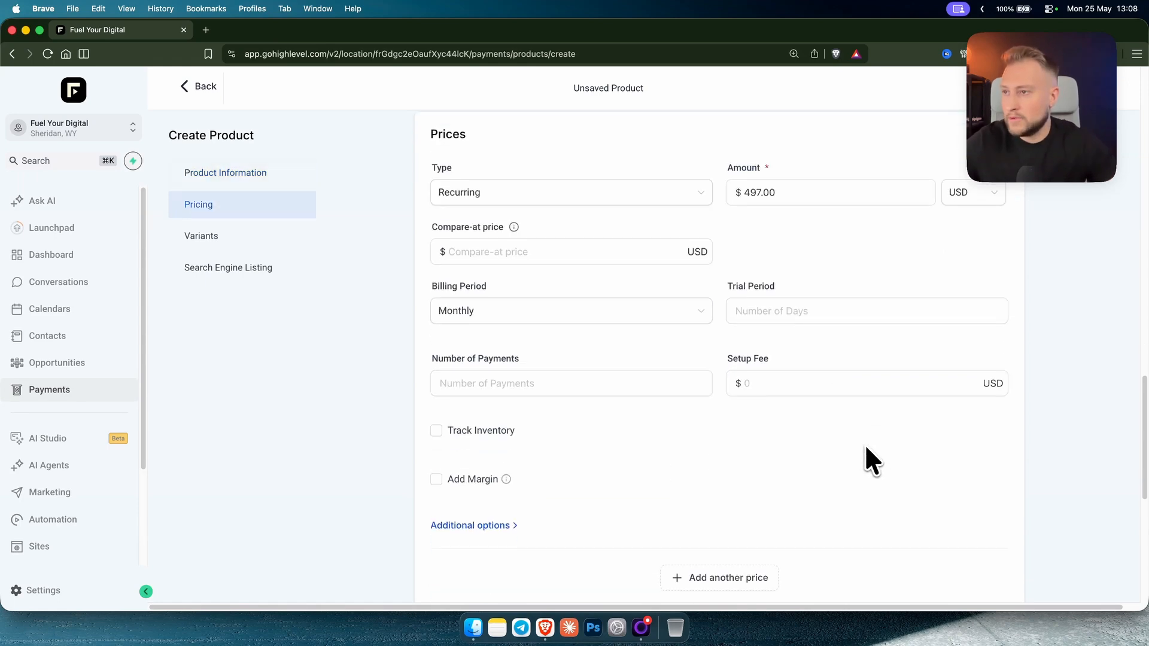
scroll(712, 443, "down", 10)
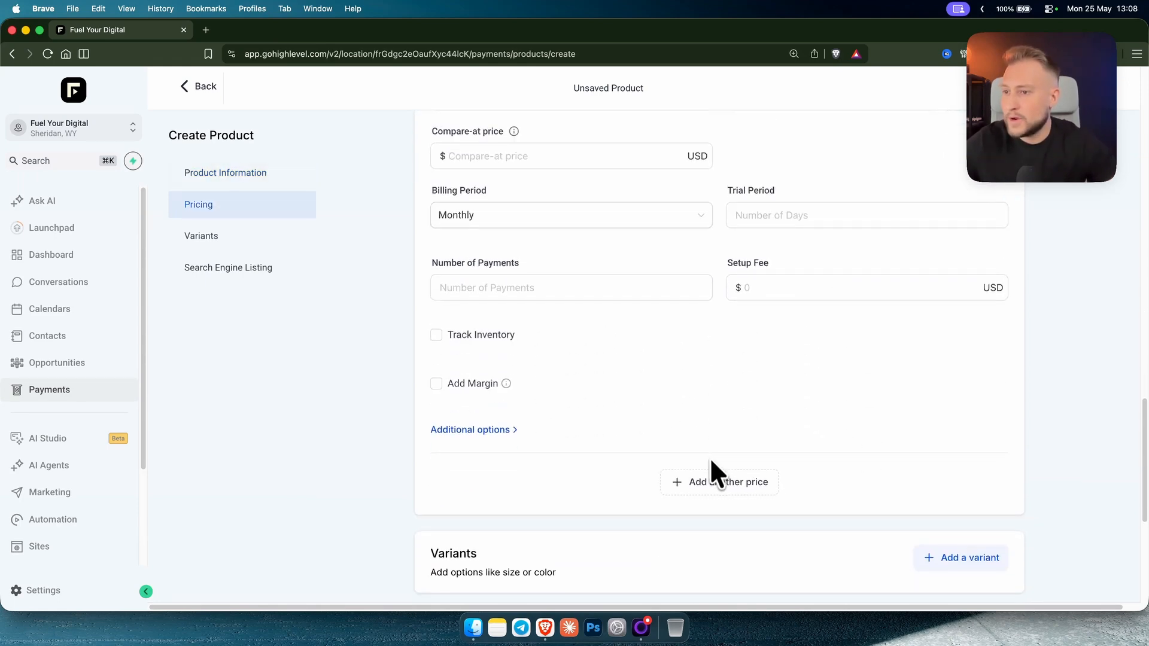
scroll(709, 449, "down", 2)
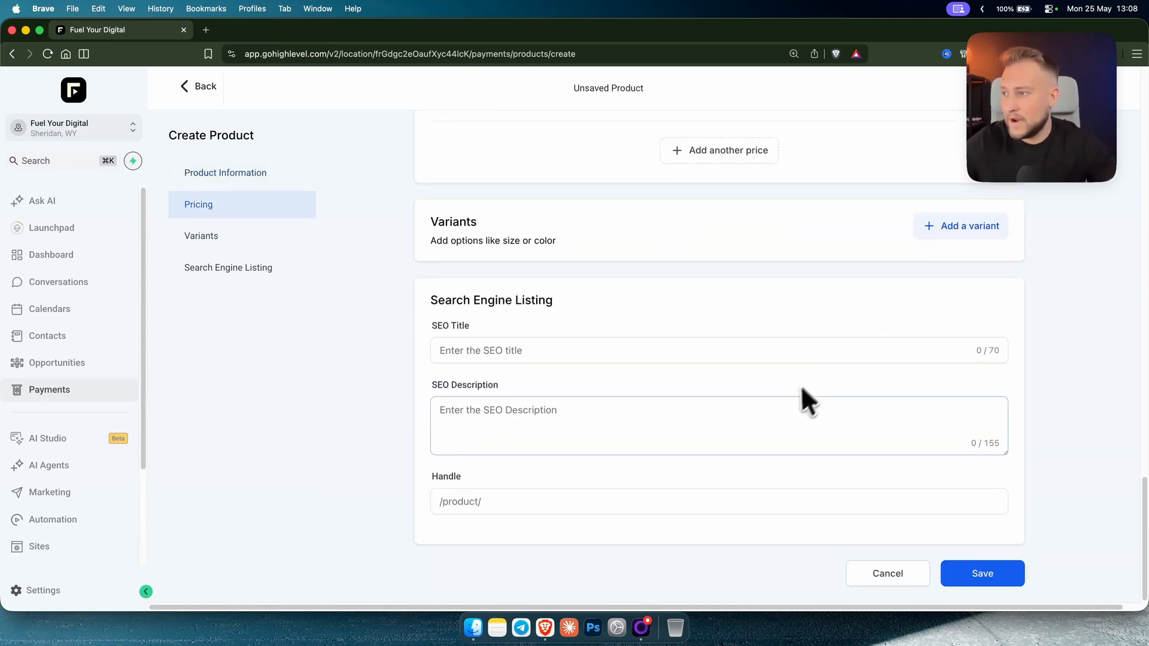
- Save the AI Smart Website product and return to the Products list to check its entry
left_click(982, 574)
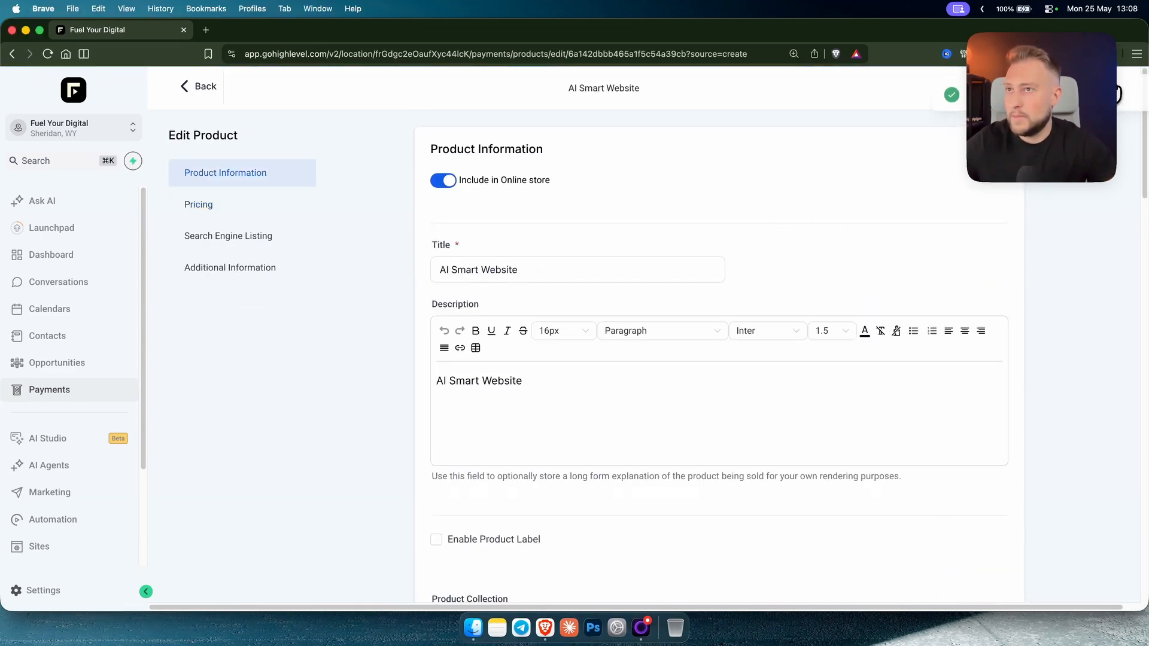
left_click(211, 86)
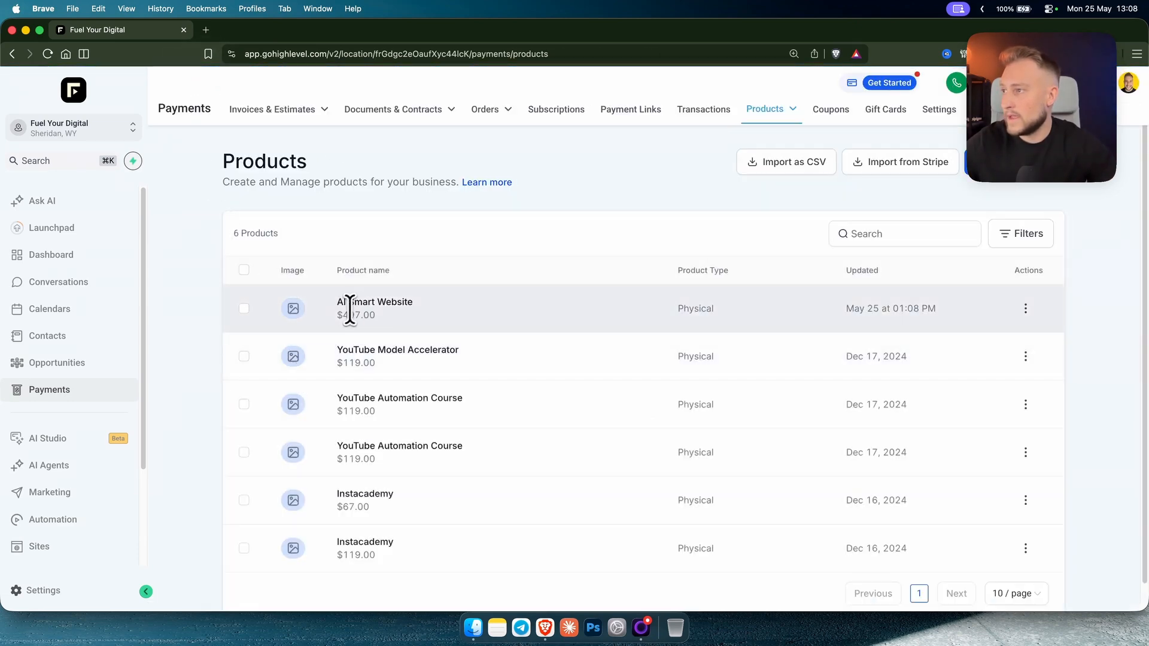
left_click_drag(339, 316, 397, 312)
left_click(366, 317)
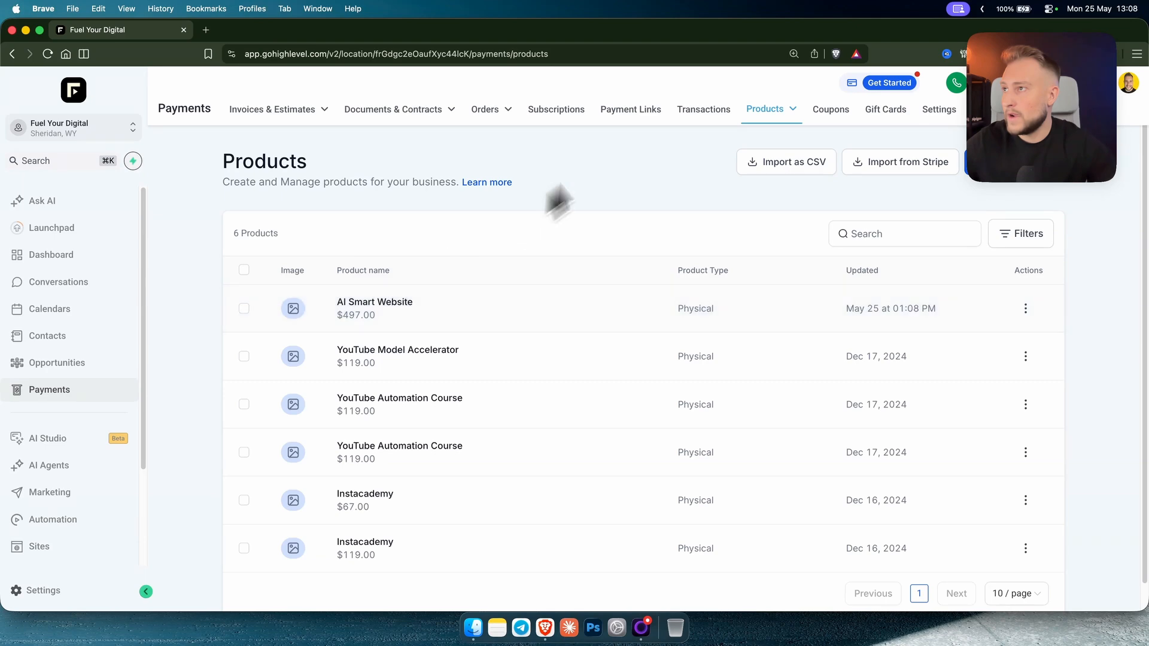
- Open the Invoices page, dismiss the feedback survey and start a new one-time invoice
left_click(272, 128)
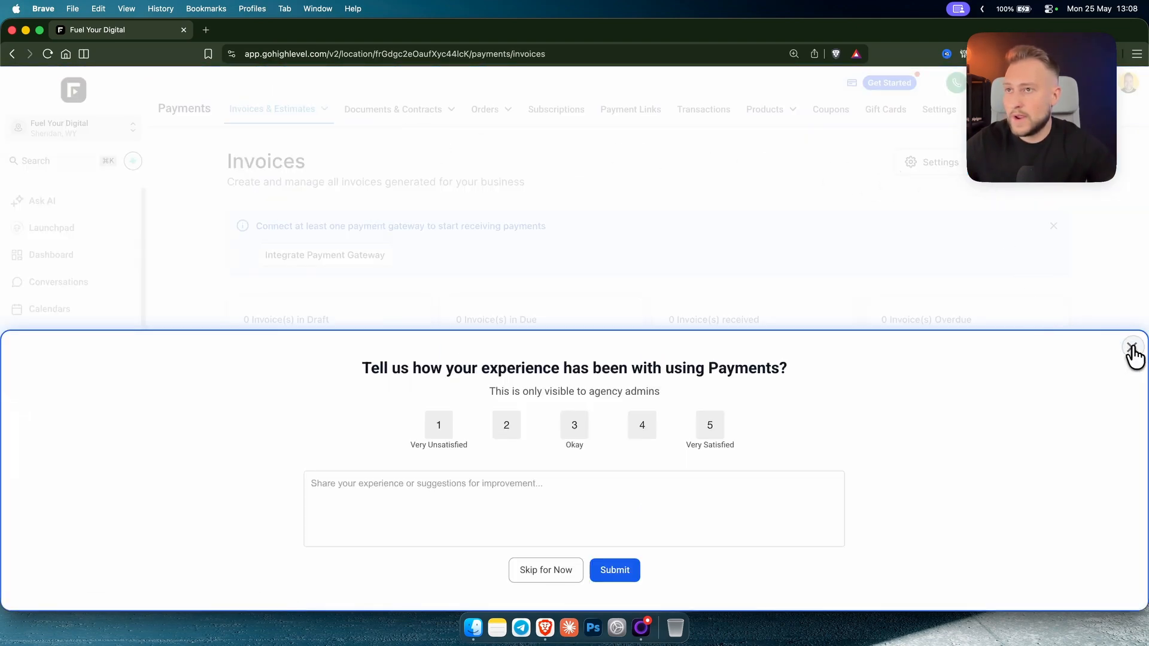
left_click(1131, 349)
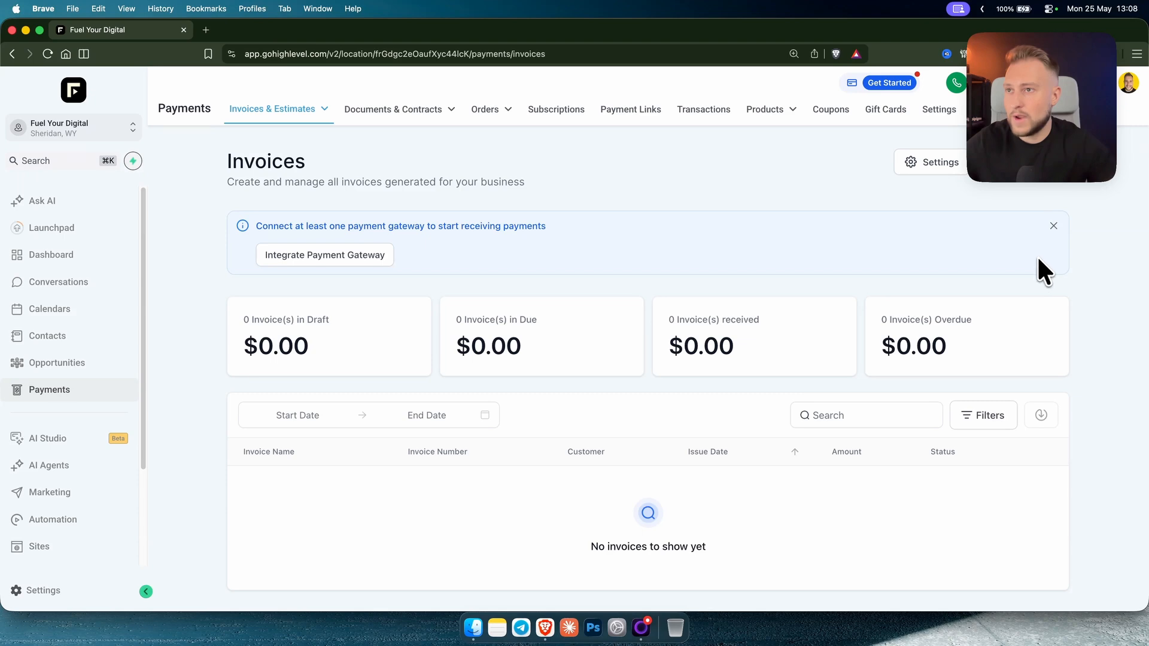
left_click(1036, 163)
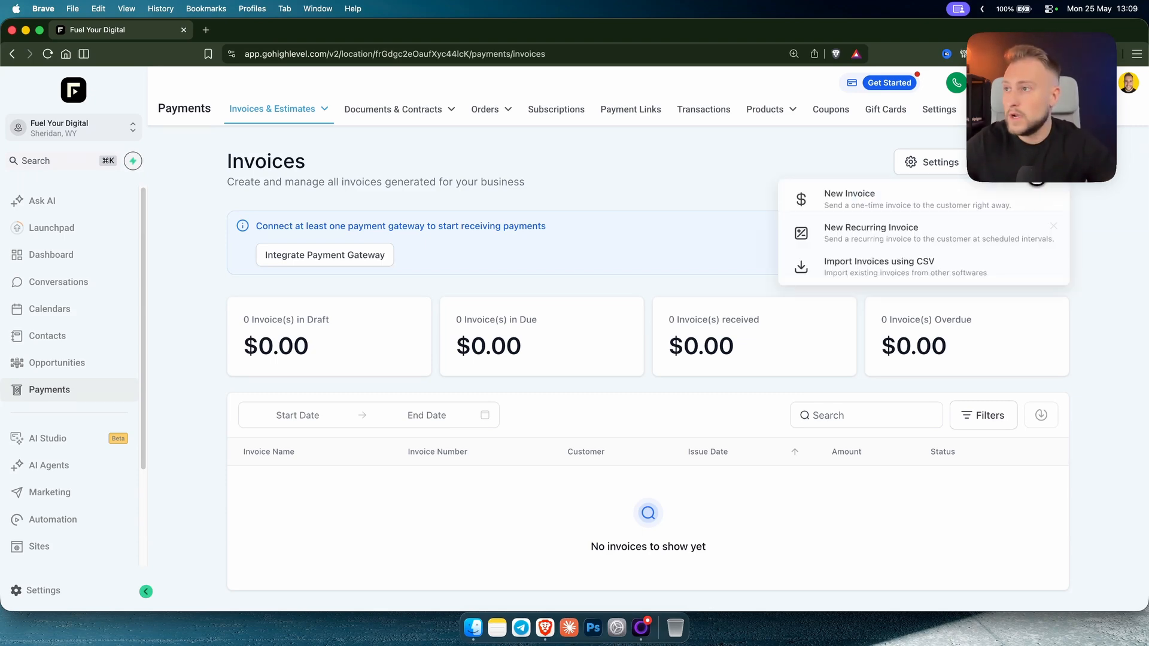
left_click(860, 200)
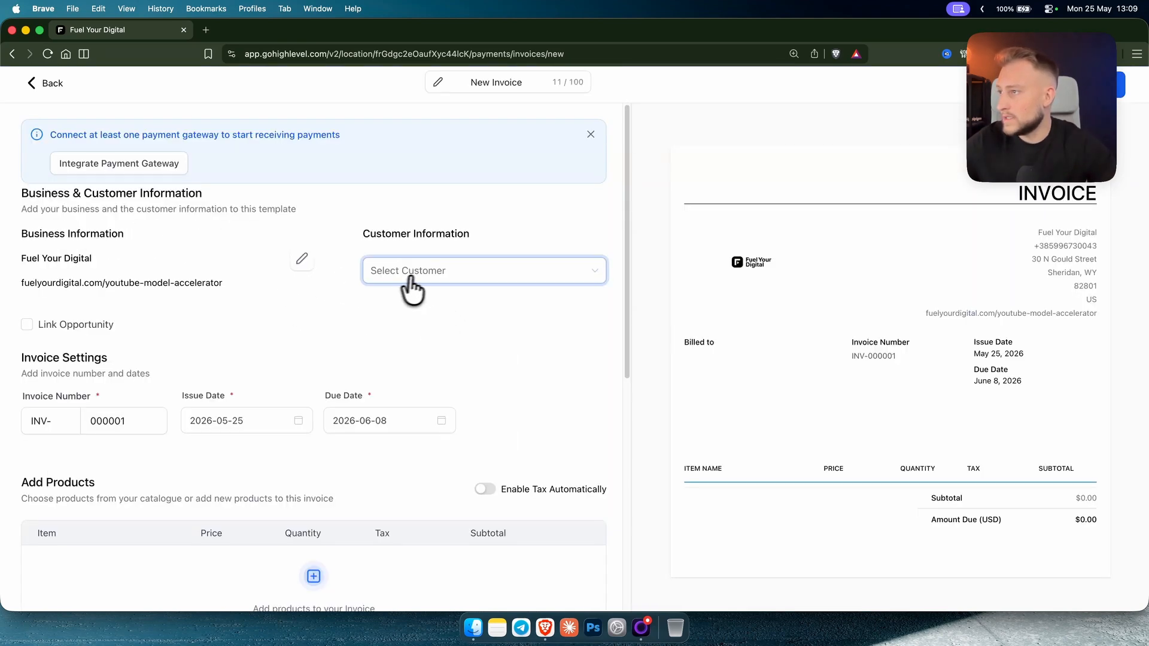
- Look through the invoice's customer choices and business information, and dismiss the payment gateway notice
left_click(445, 274)
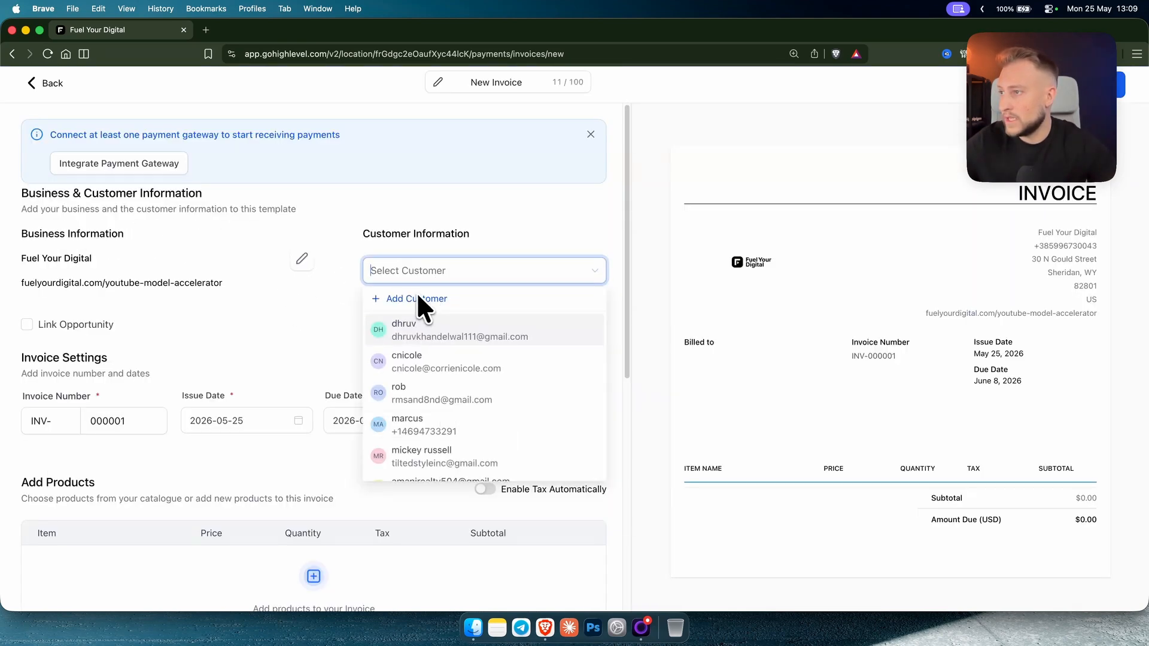
left_click(536, 223)
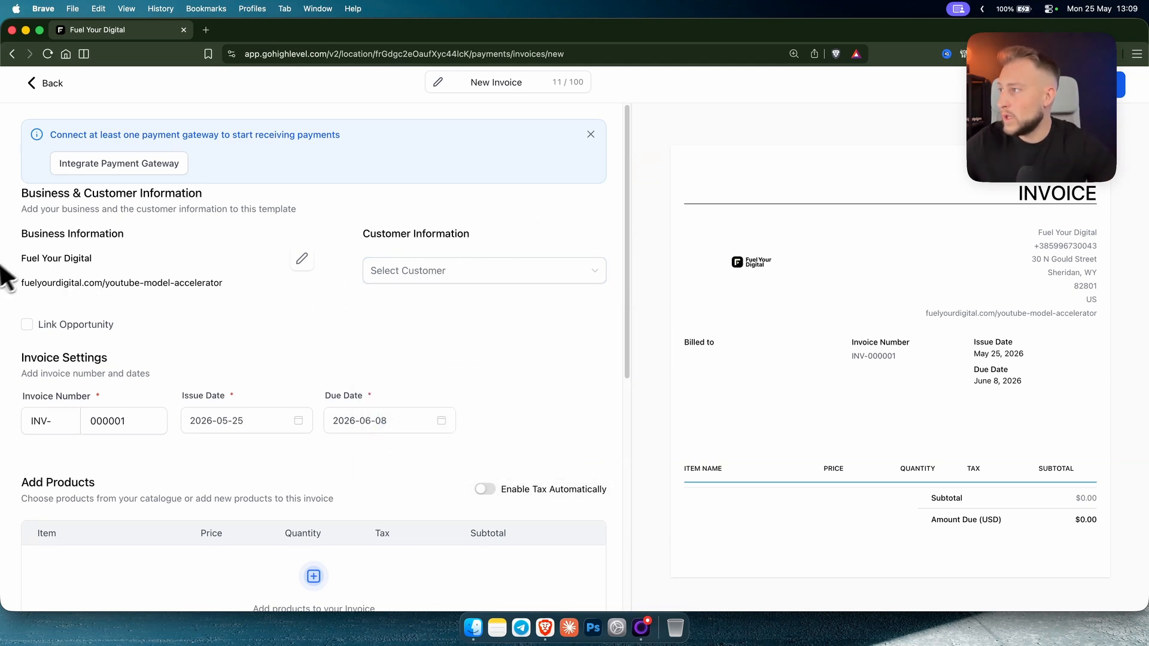
triple_click(70, 283)
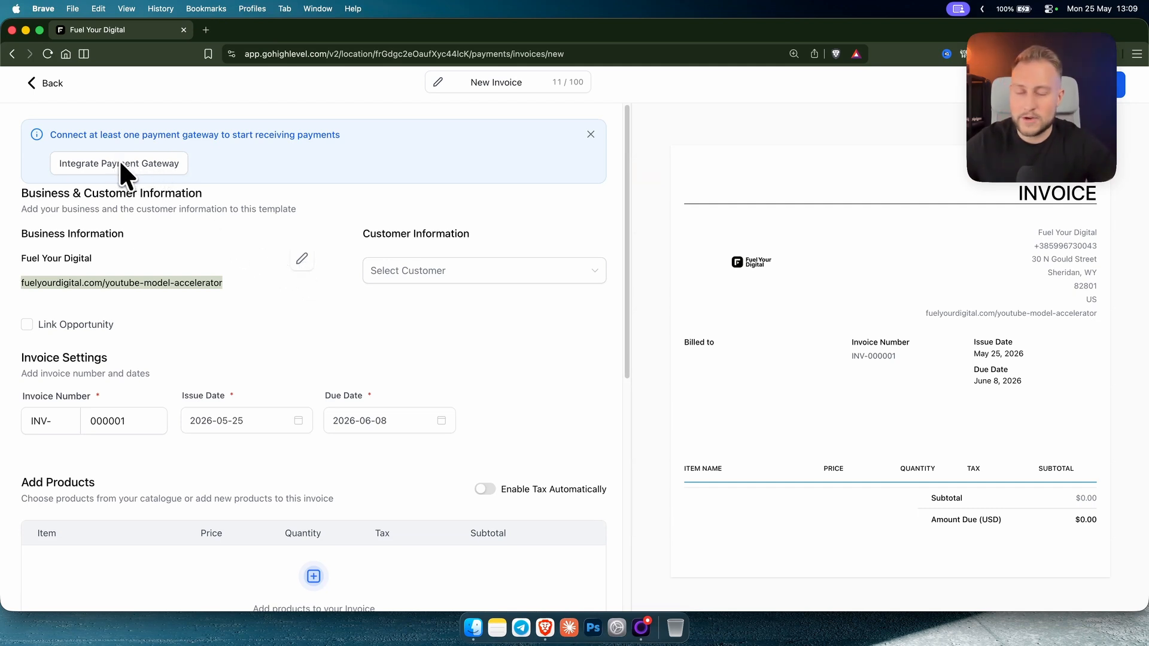
left_click(590, 135)
- Add a product line to the invoice and look through its product choices
scroll(295, 411, "down", 3)
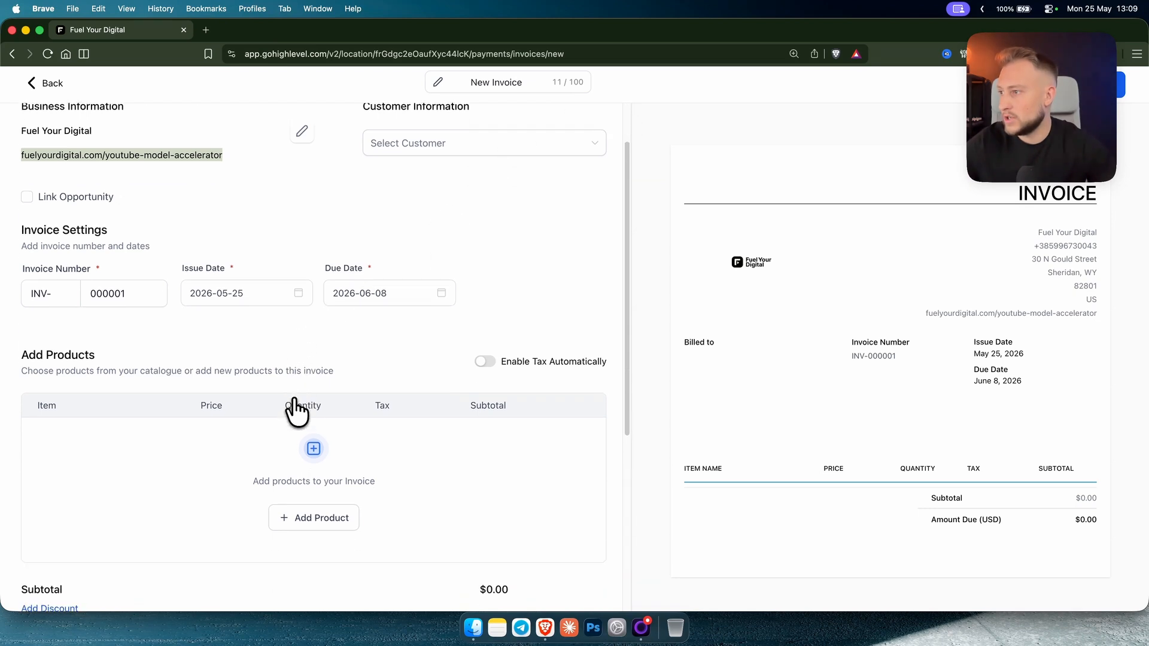
scroll(308, 455, "down", 2)
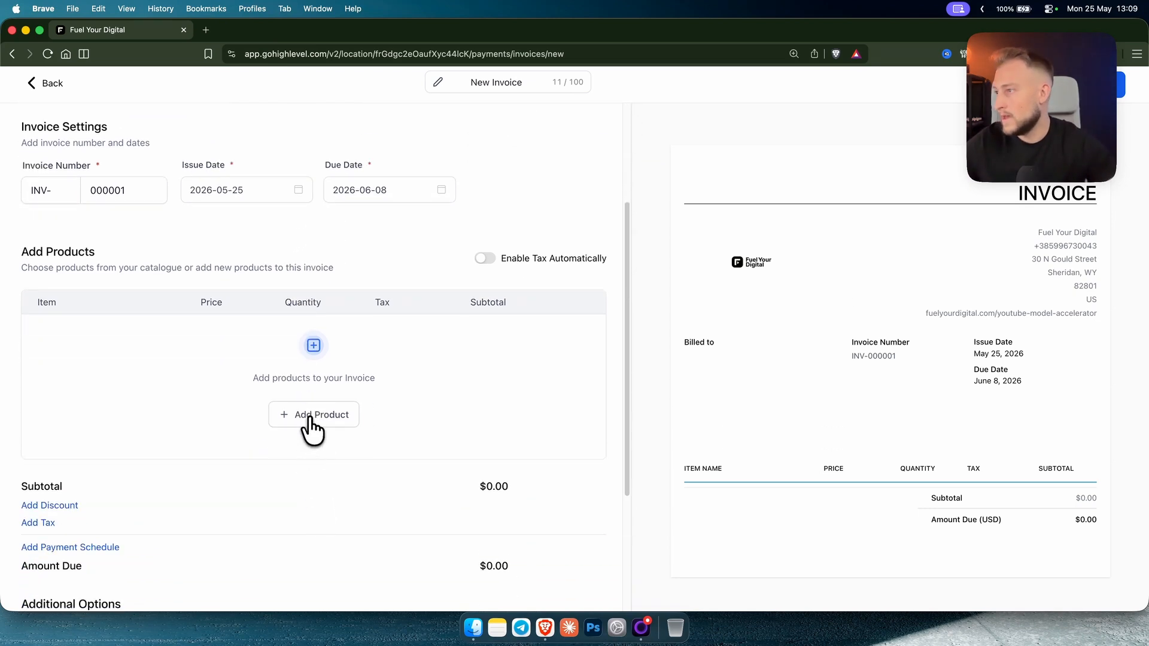
left_click(311, 417)
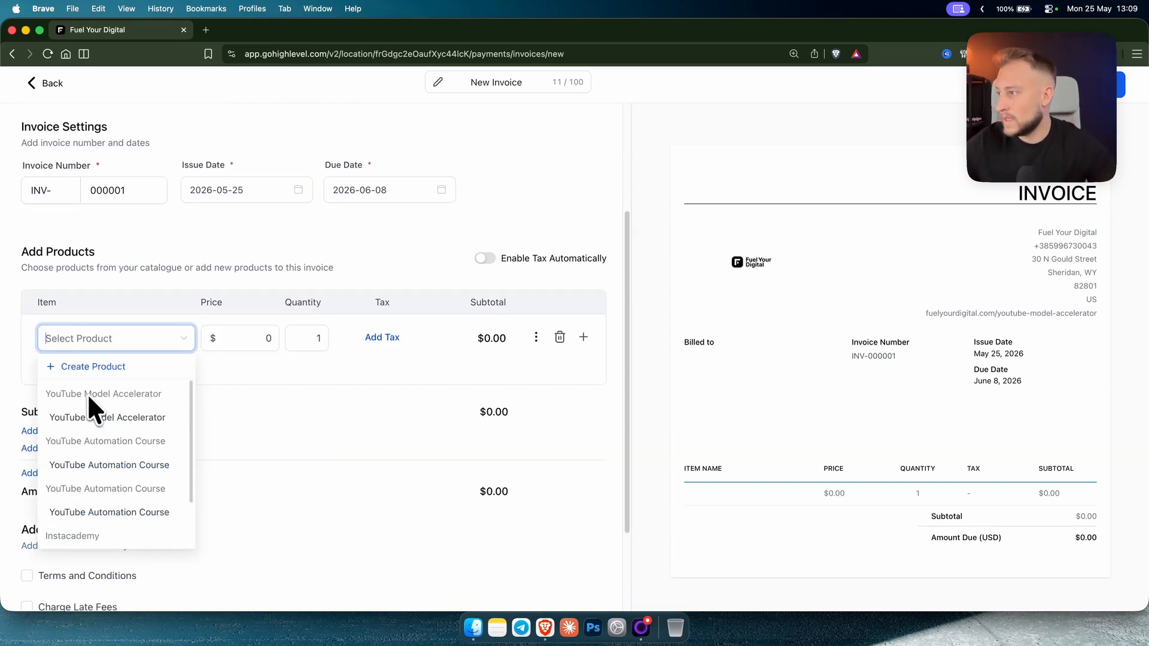
scroll(91, 413, "down", 3)
scroll(105, 452, "up", 2)
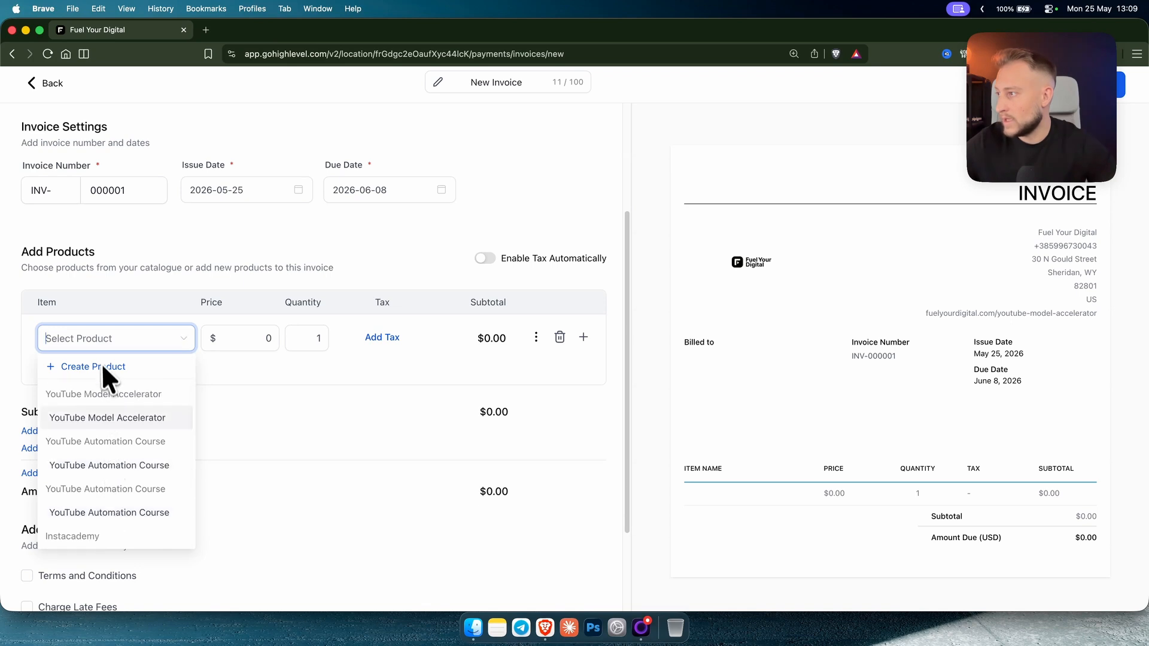
- Search the invoice's product choices for "ai smart" and clear the search
type("ai smart")
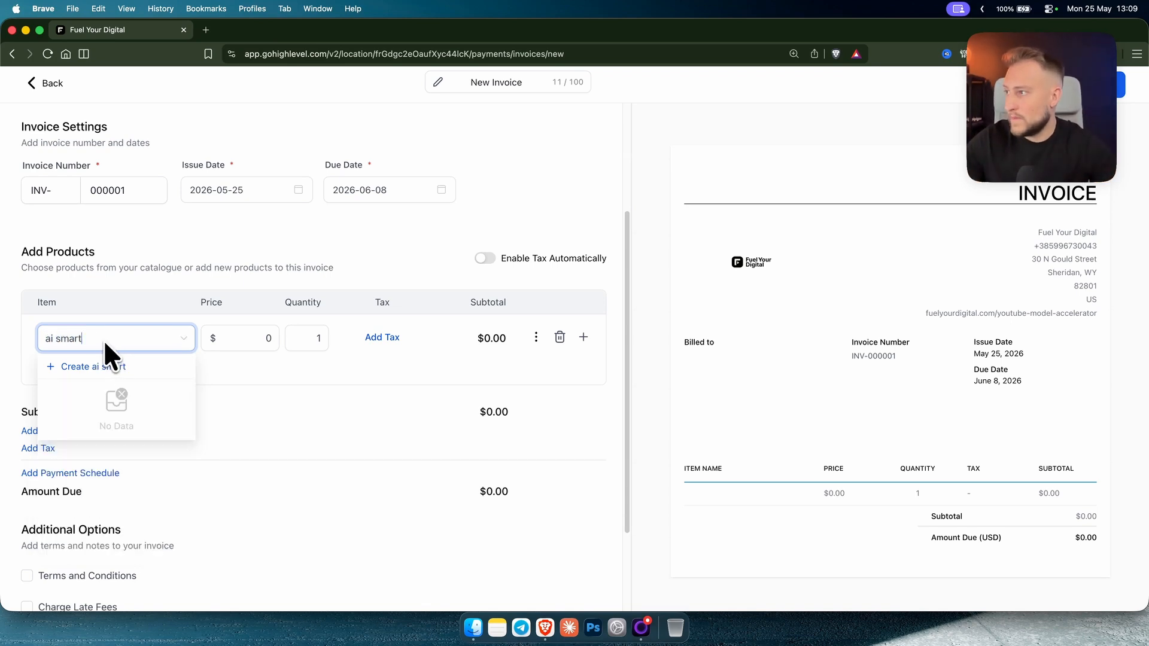
key("BackSpace")
key("BackSpace")
key("BackSpace")
key("BackSpace")
key("BackSpace")
key("BackSpace")
key("BackSpace")
key("BackSpace")
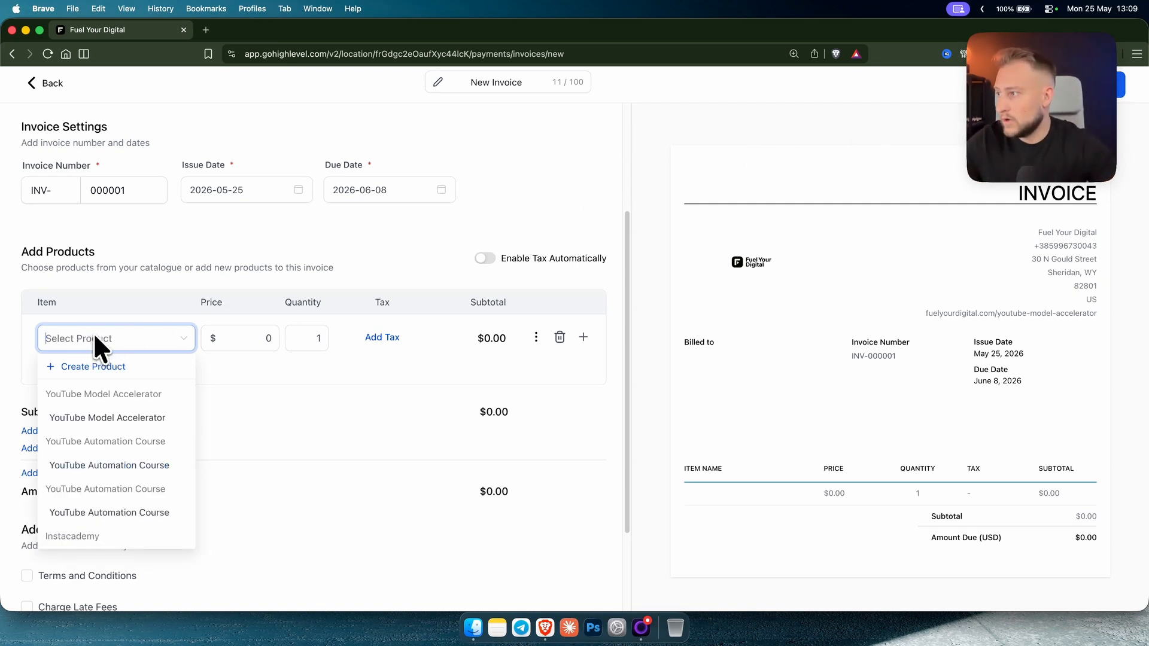
- Choose YouTube Model Accelerator as the invoice's product and look over the totals and additional options
scroll(144, 439, "down", 3)
scroll(144, 452, "up", 6)
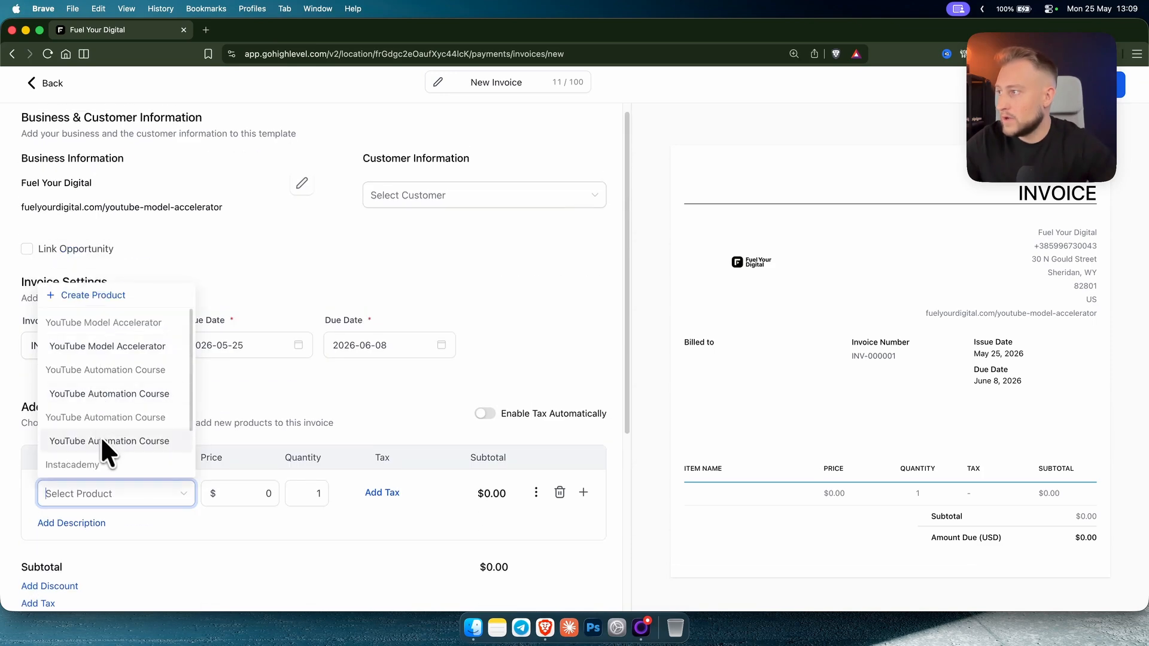
left_click(106, 354)
scroll(86, 413, "down", 2)
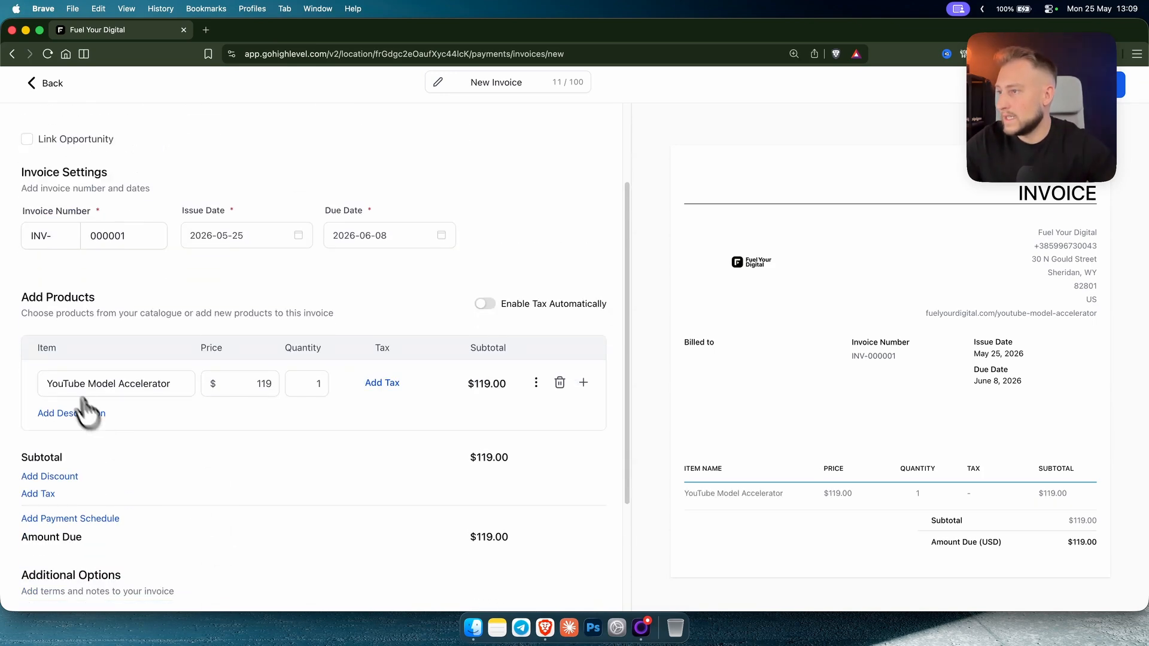
scroll(334, 429, "down", 2)
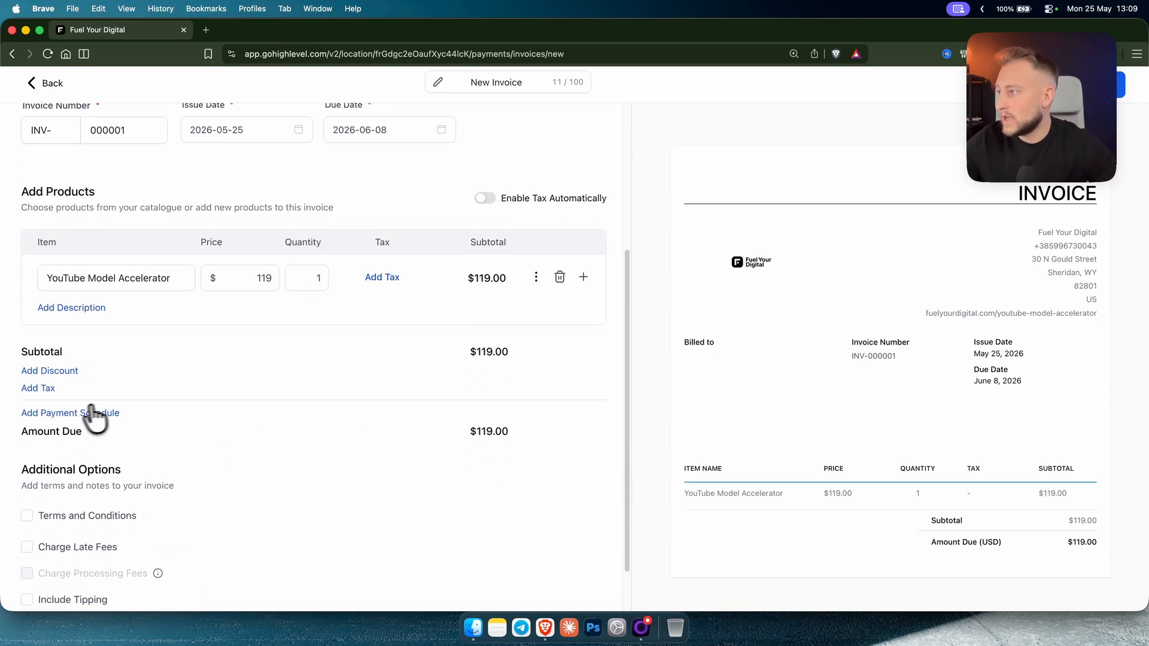
scroll(167, 429, "down", 1)
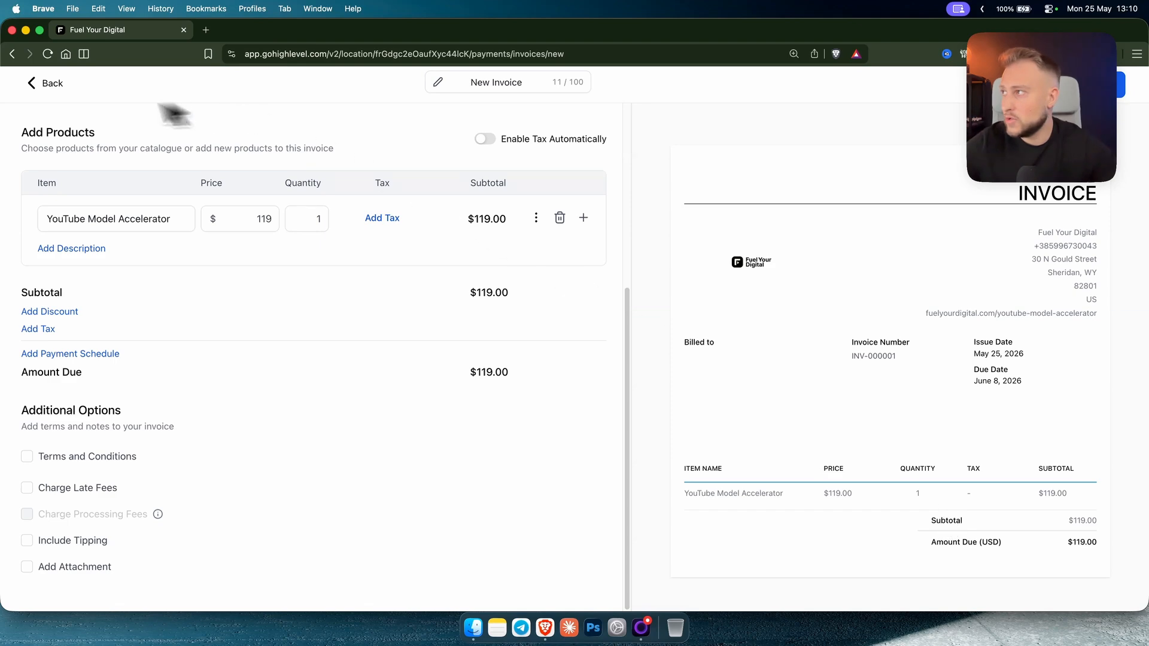
- Leave the new invoice and open the AI Smart Website product for editing from the Products list
left_click(49, 84)
left_click(676, 138)
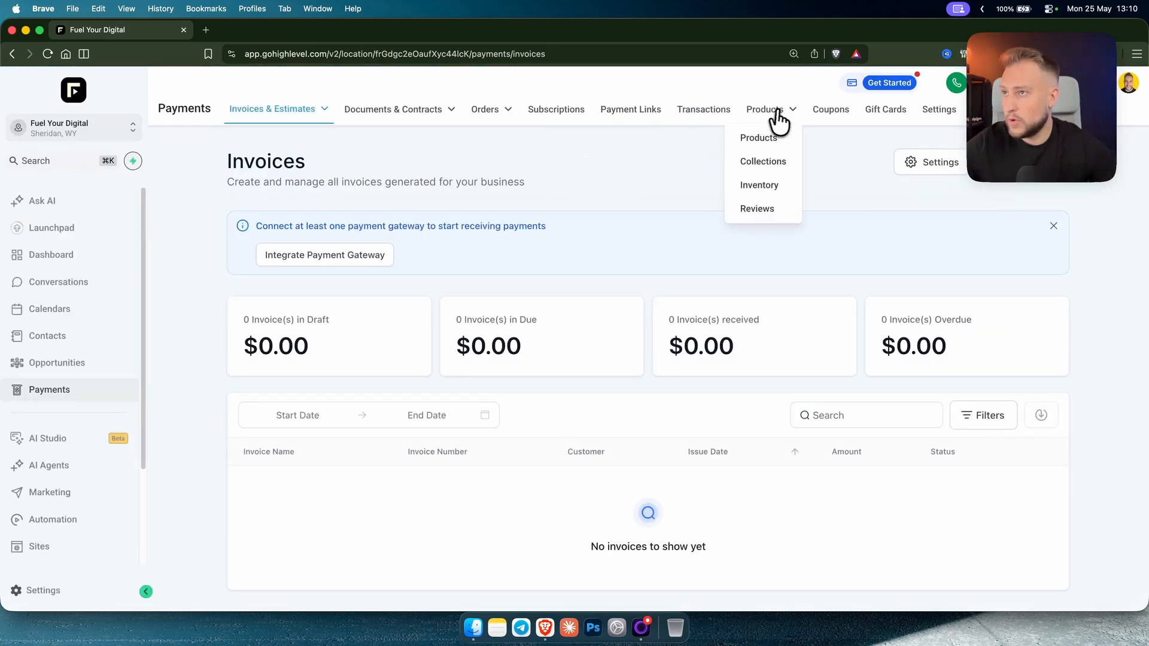
left_click(773, 113)
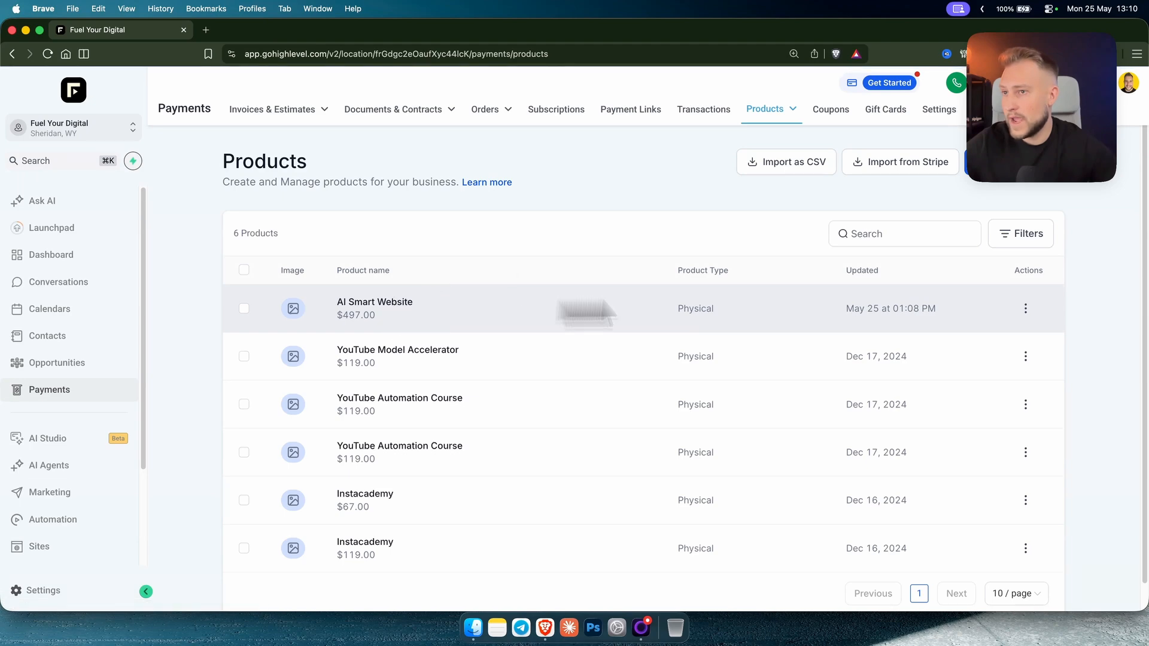
left_click(1025, 309)
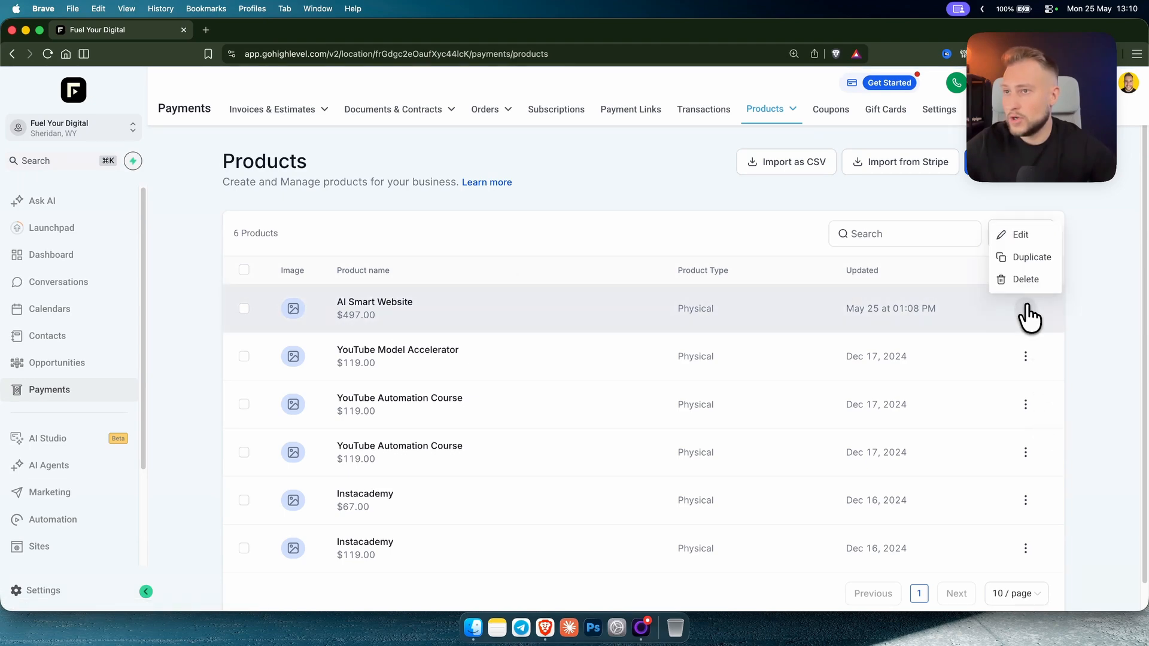
left_click(1022, 236)
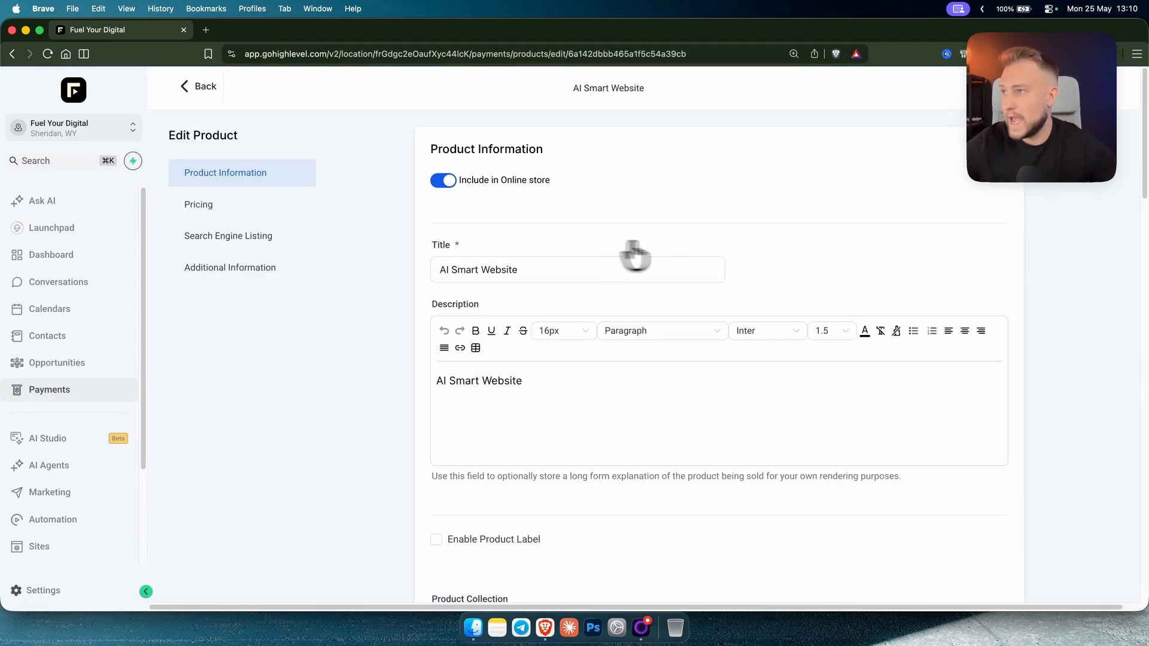
- Review the AI Smart Website product's additional information, search engine listing, pricing and product information sections
scroll(569, 443, "down", 15)
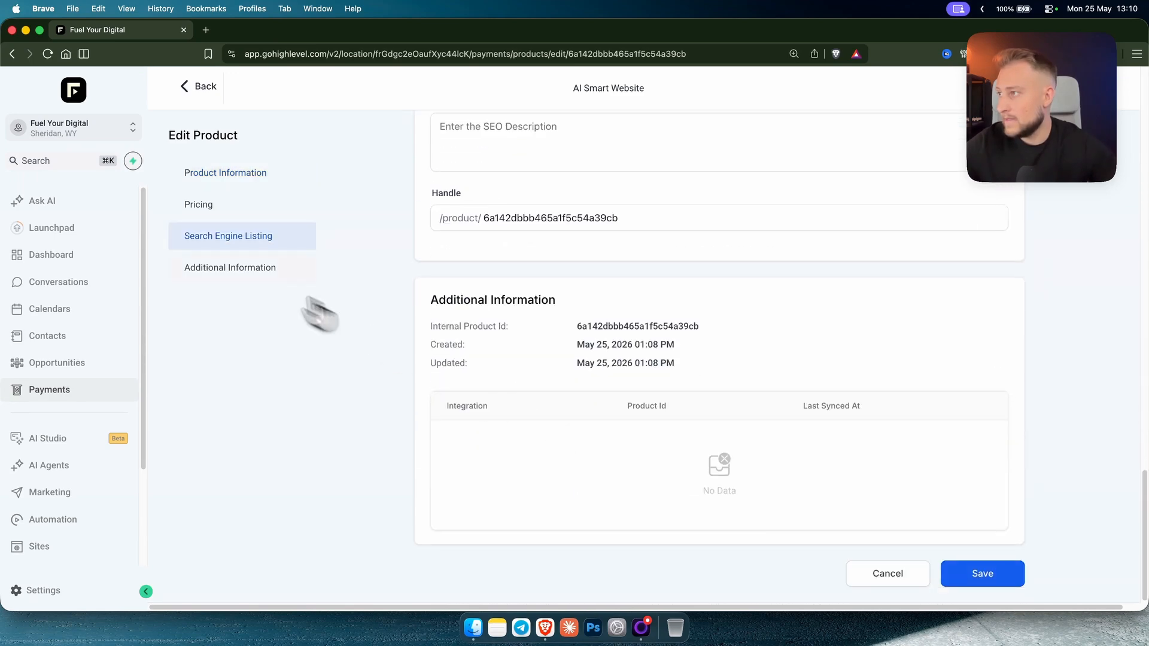
left_click(223, 270)
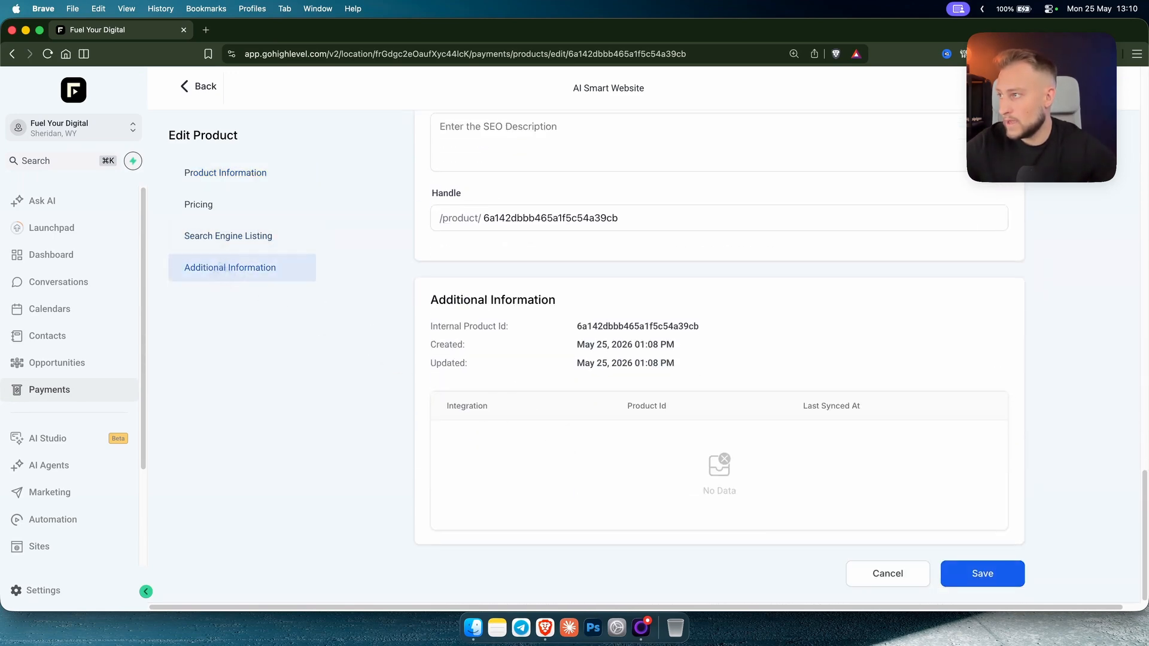
left_click(227, 234)
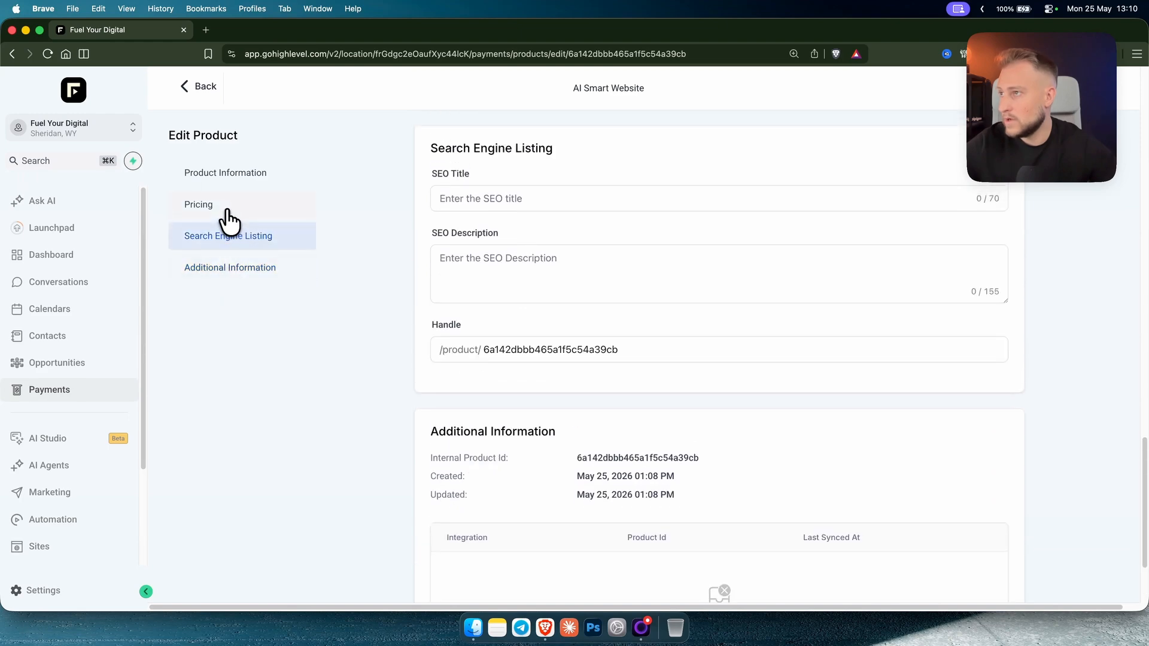
left_click(236, 204)
left_click(242, 179)
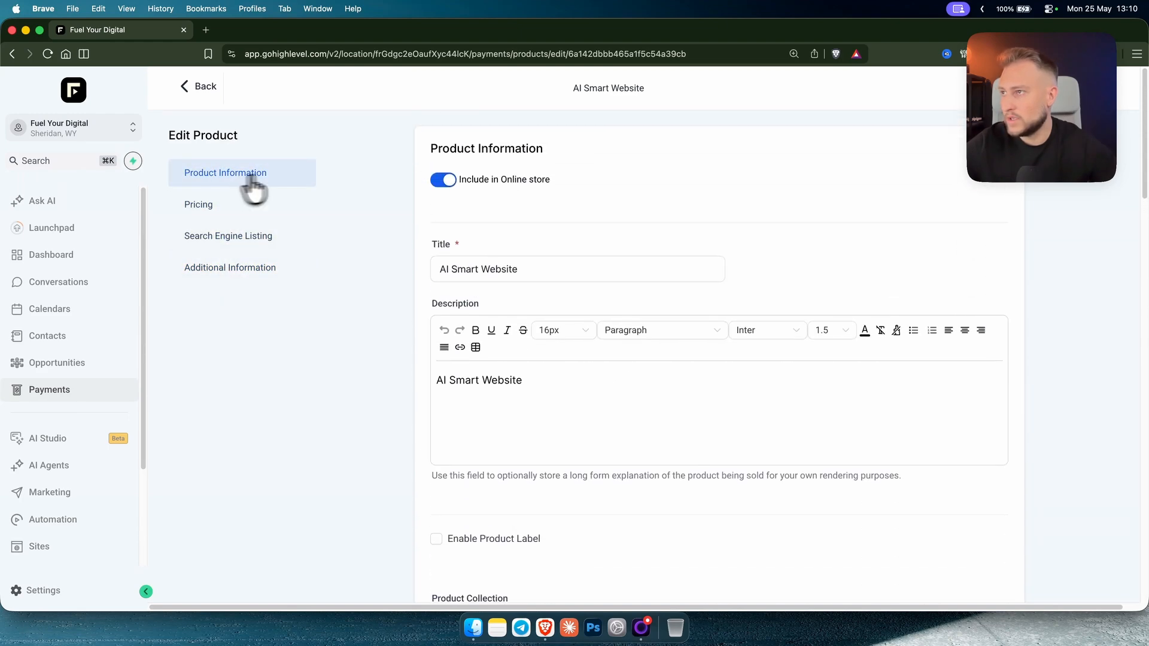
- Save the AI Smart Website product, dismiss the notification and go back to the Products list
left_click(1089, 89)
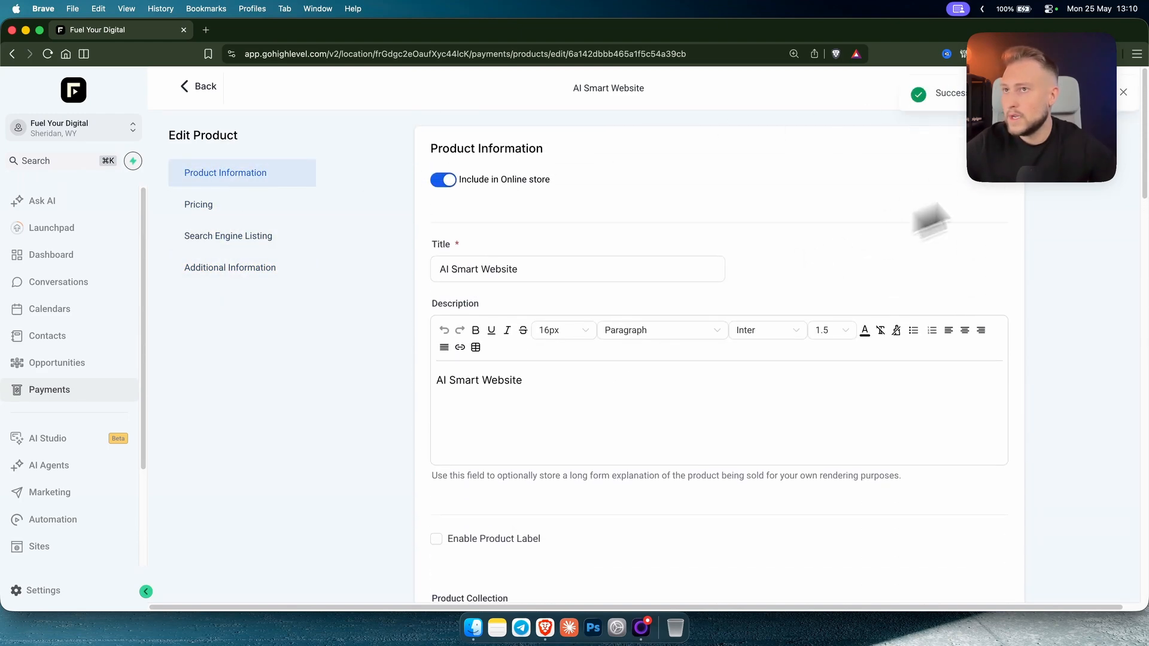
left_click(1130, 94)
left_click(202, 88)
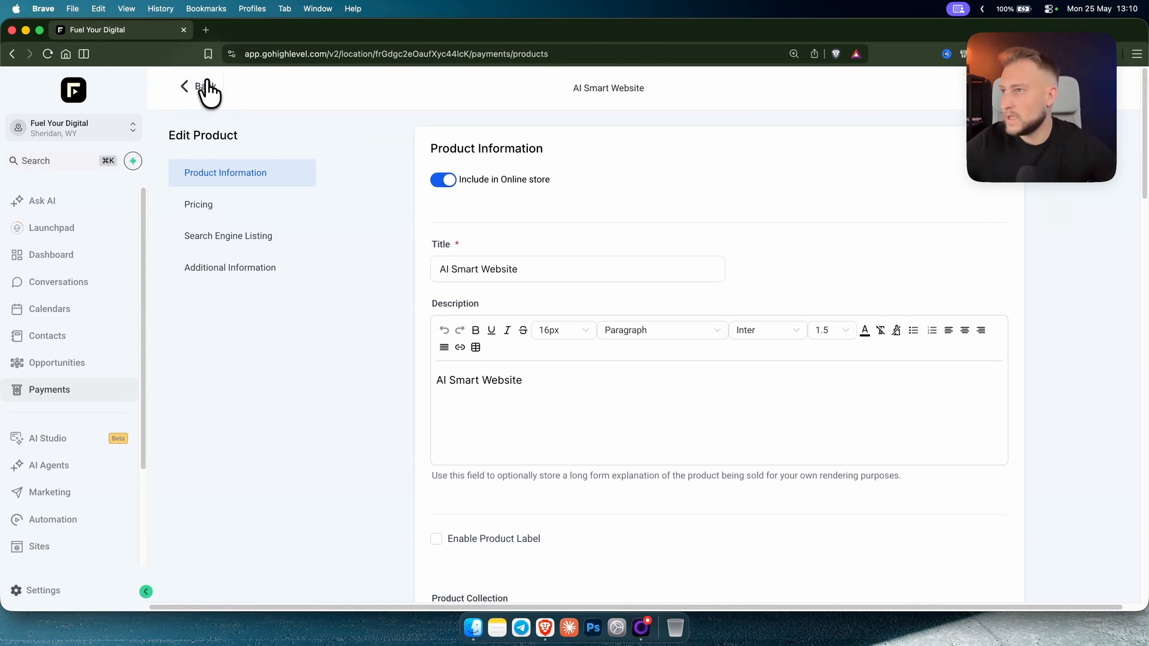
- Create a new payment link and add the AI Smart Website @ 497 price as its product
left_click(630, 114)
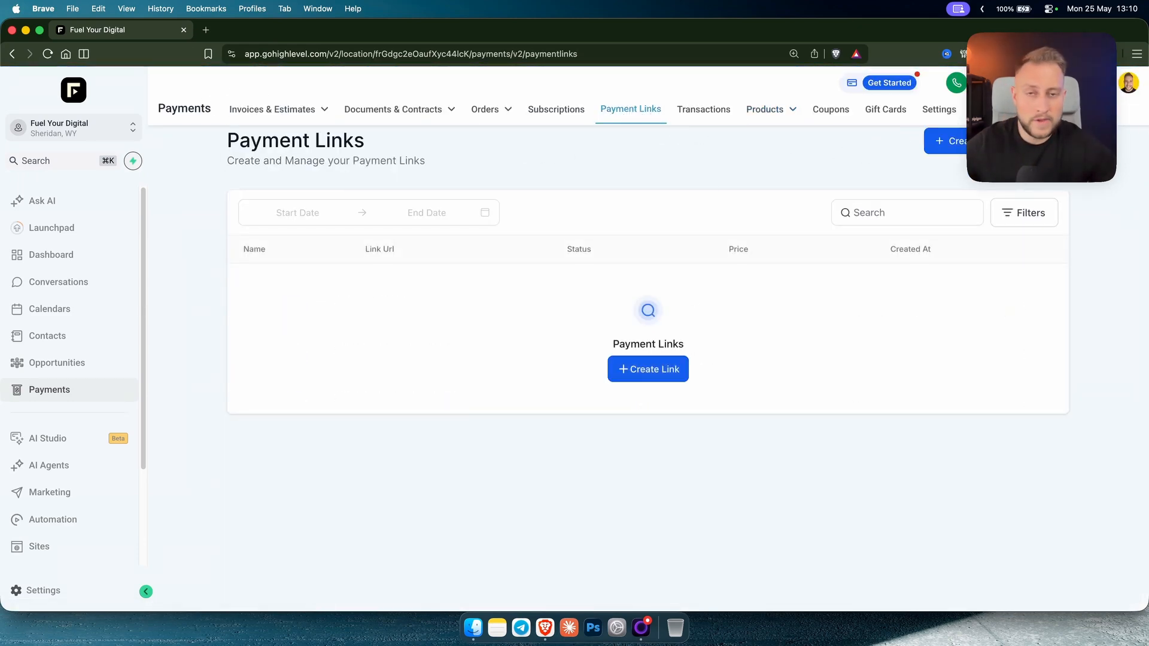
left_click(648, 369)
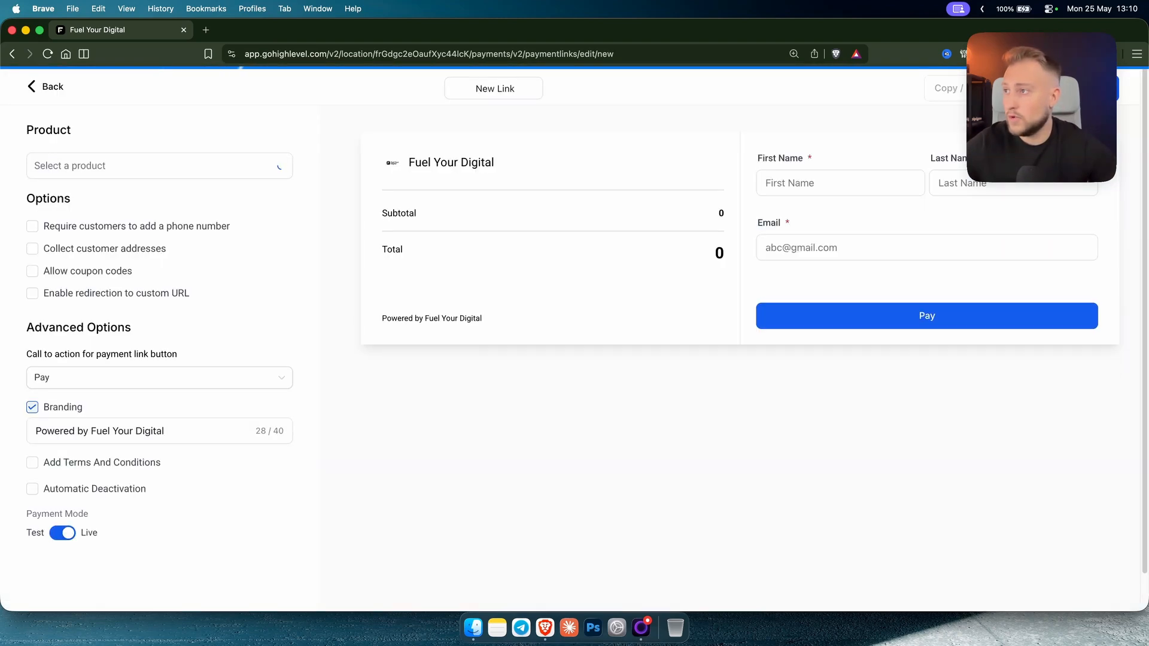
left_click(113, 169)
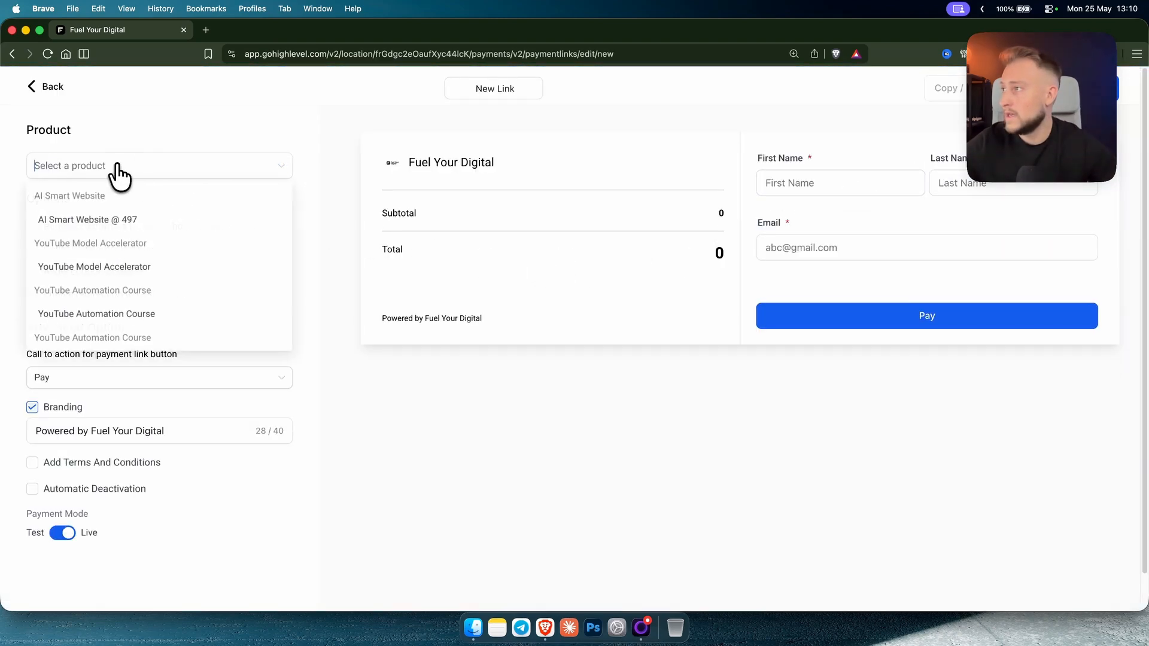
left_click(103, 220)
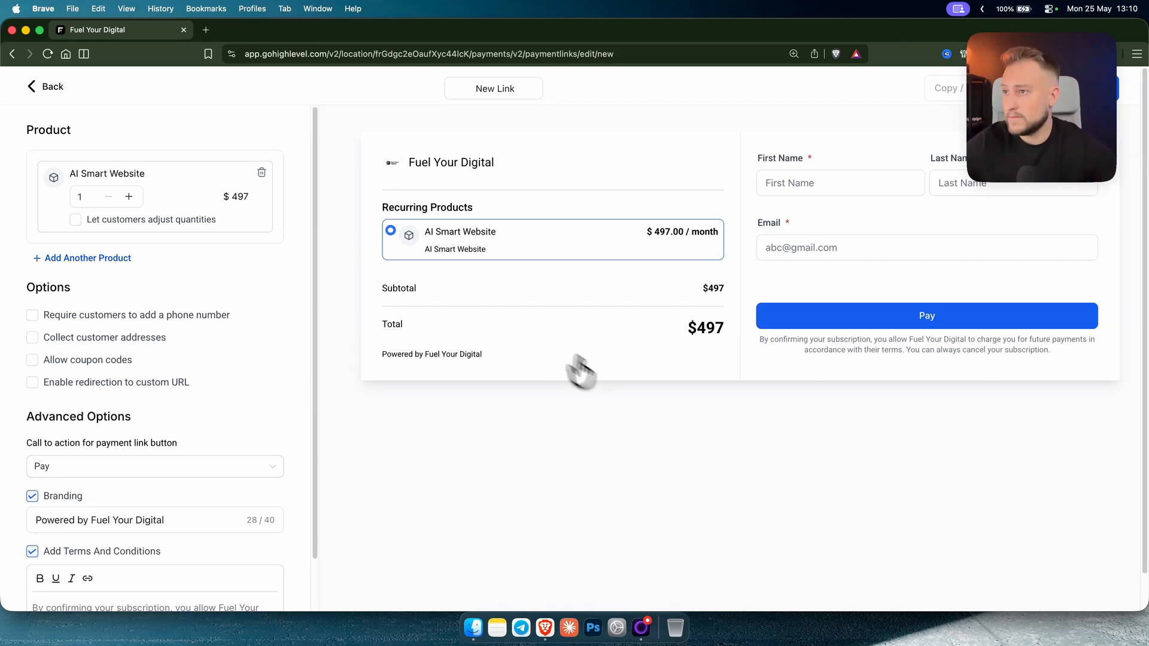